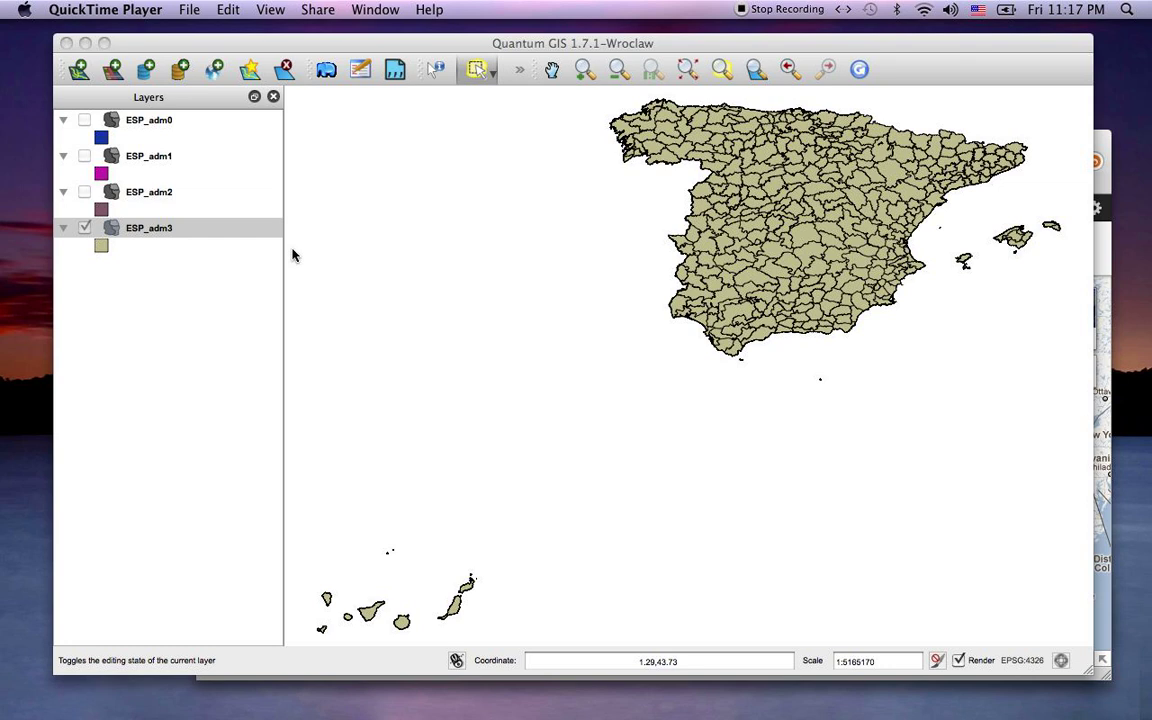
# Search Google Maps for Spain
pyautogui.click(1101, 255)
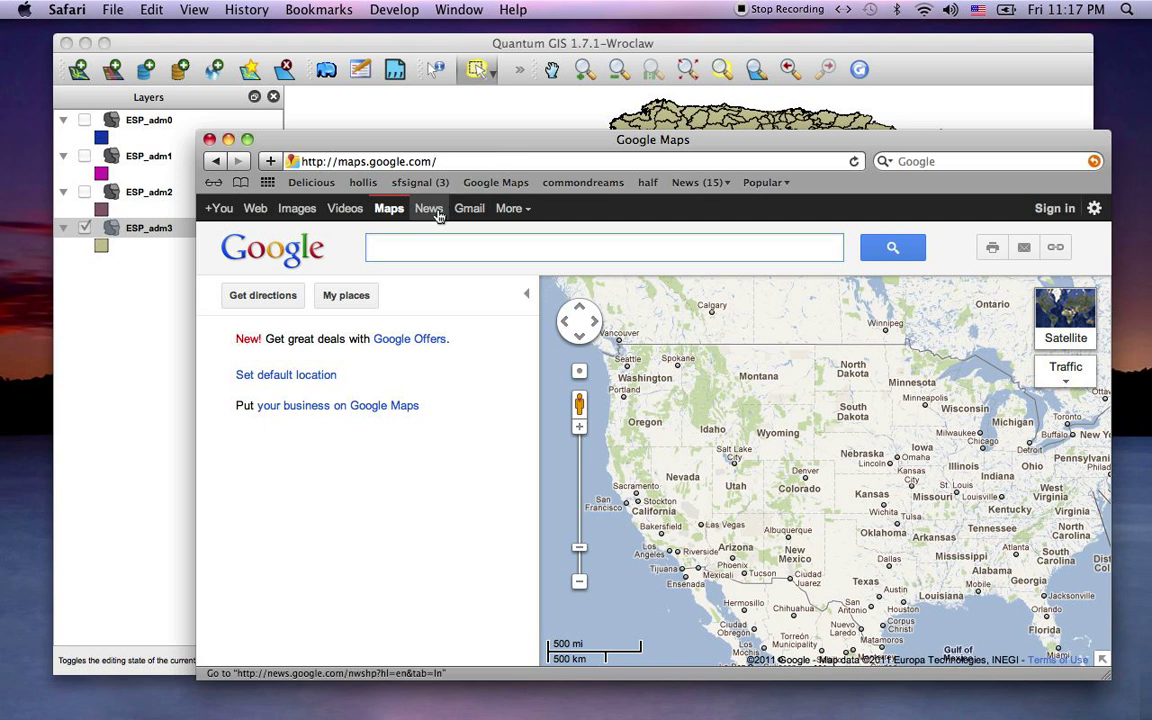
pyautogui.write('spain')
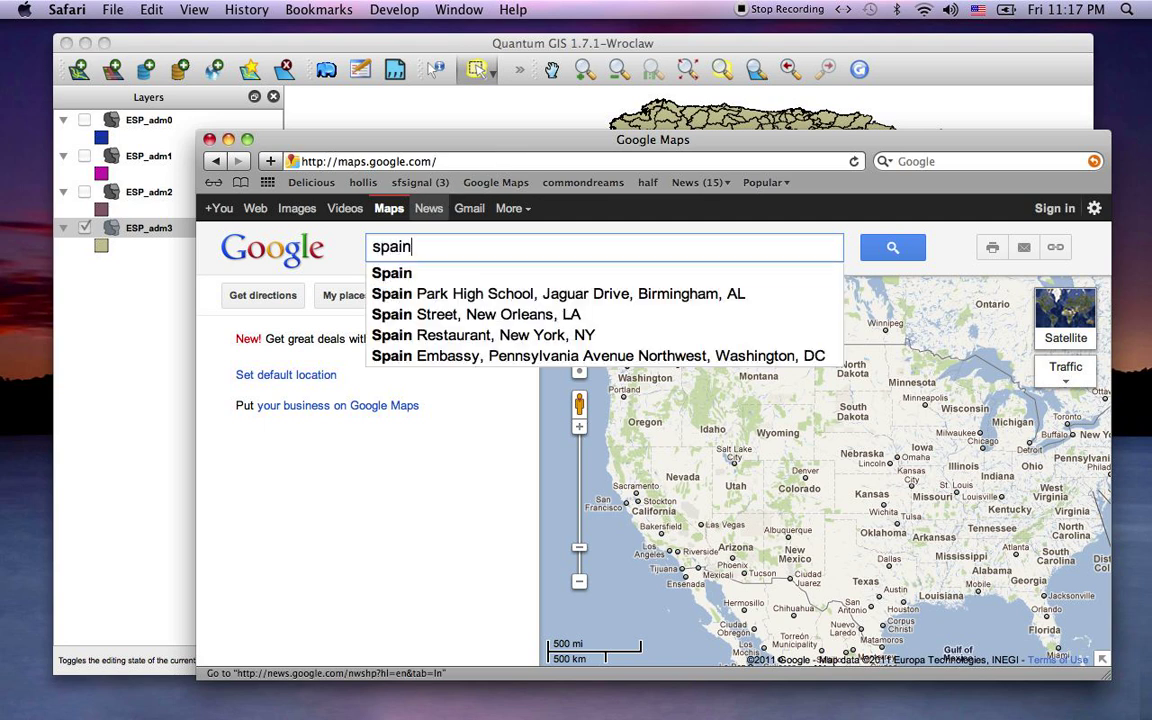
pyautogui.press('Return')
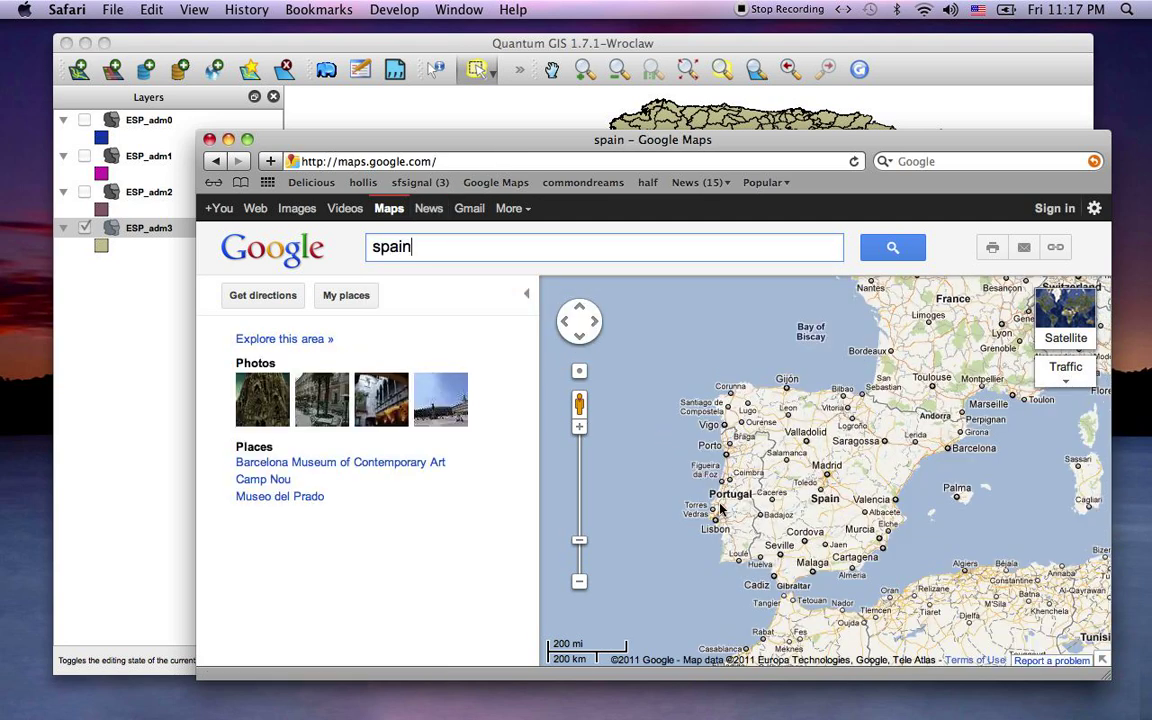
# Zoom in on Andalusia and recentre the map on the Seville area
pyautogui.moveTo(720, 510); pyautogui.dragTo(734, 399)
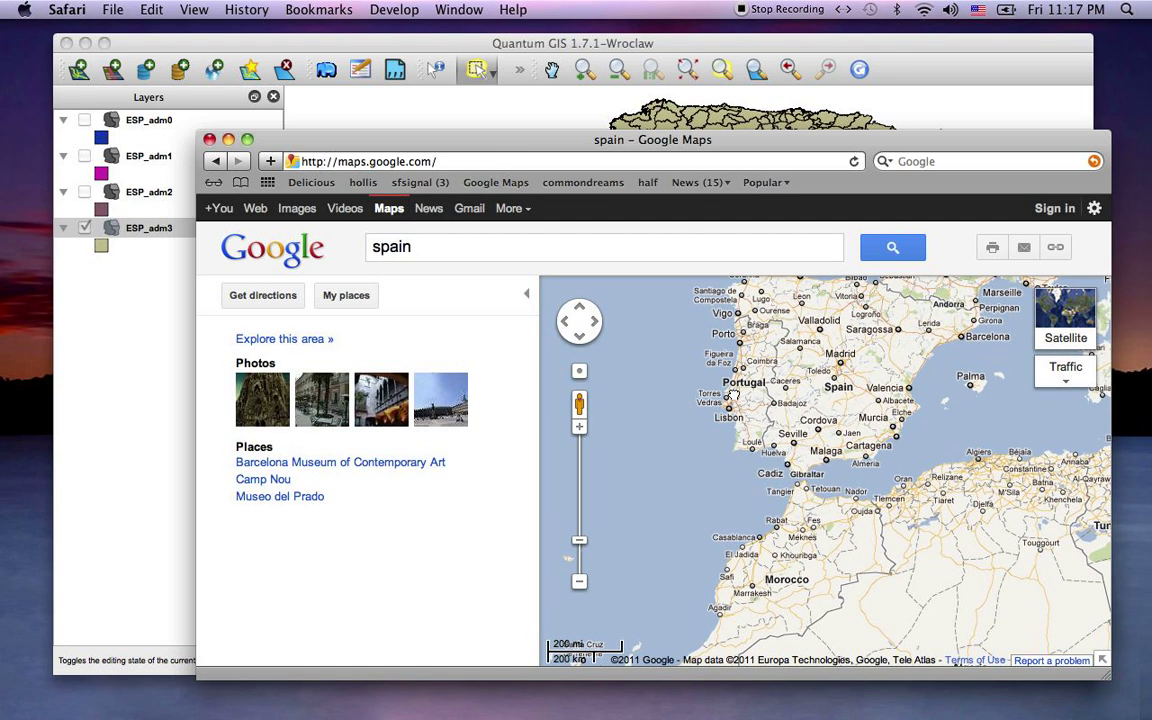
pyautogui.click(579, 427)
pyautogui.click(579, 427)
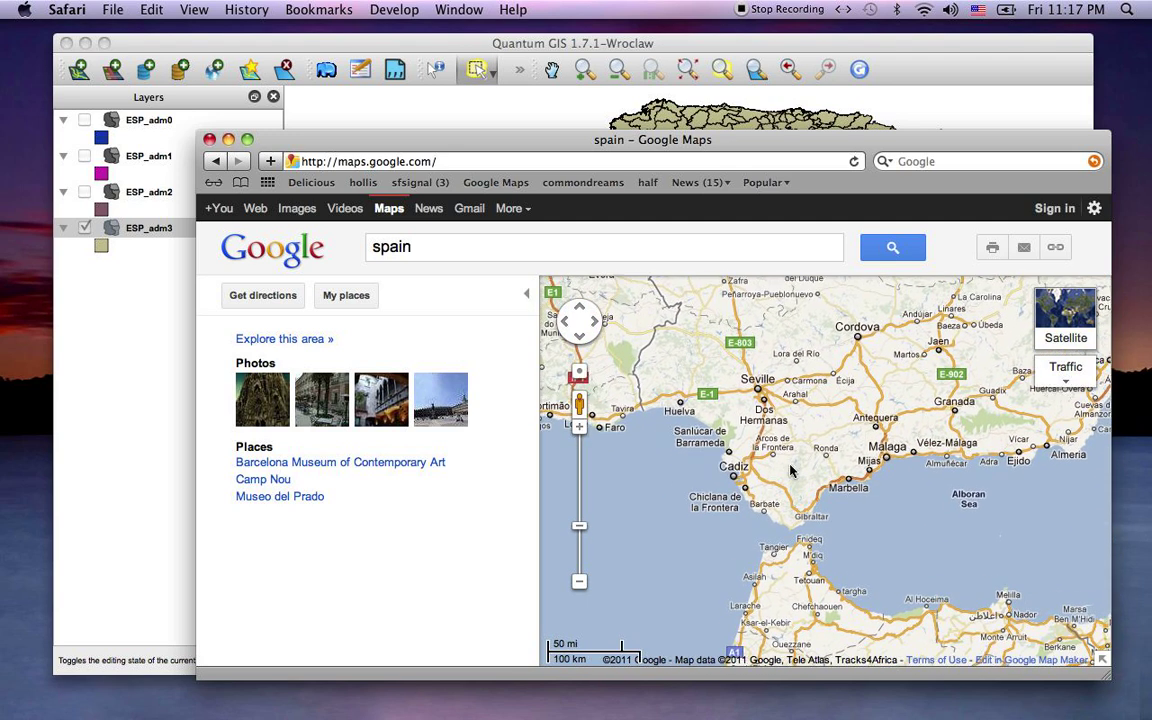
pyautogui.click(581, 428)
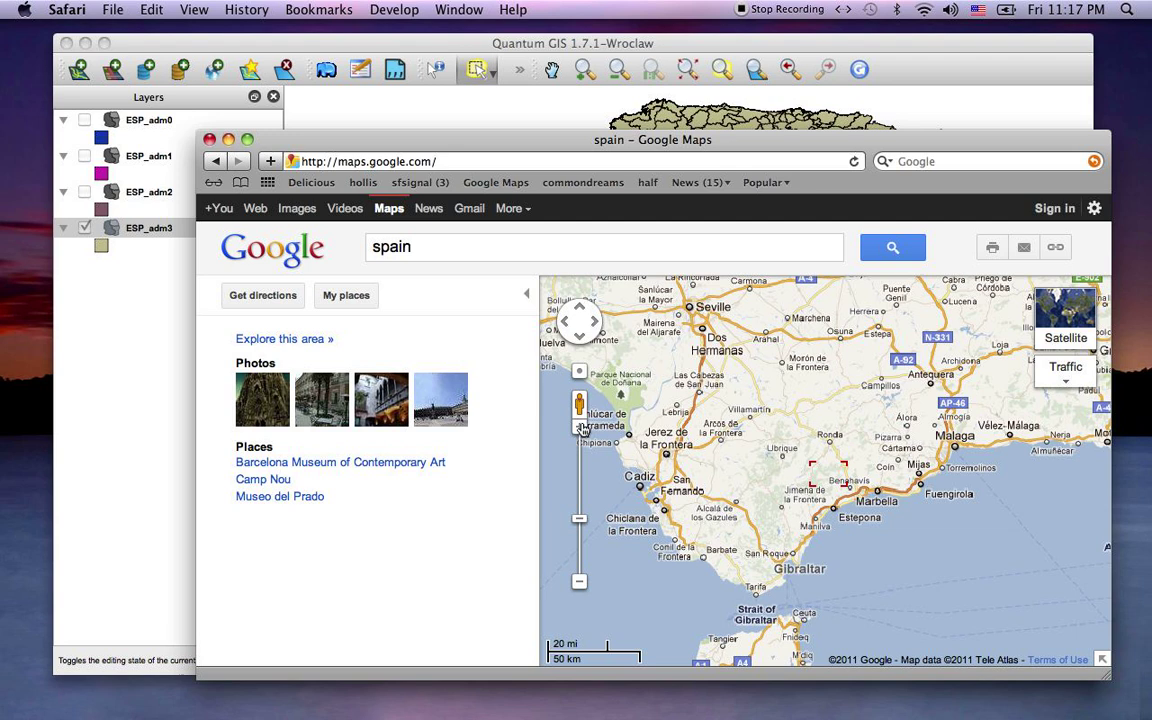
pyautogui.click(581, 428)
pyautogui.moveTo(614, 382); pyautogui.dragTo(610, 453)
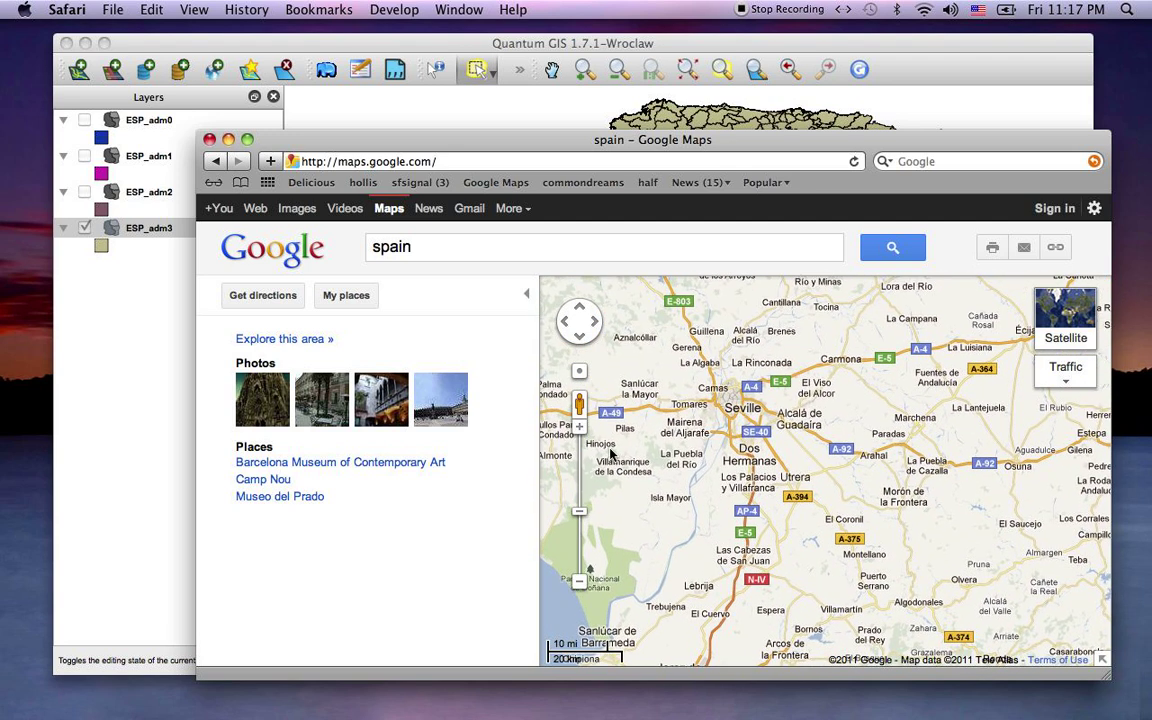
pyautogui.click(579, 427)
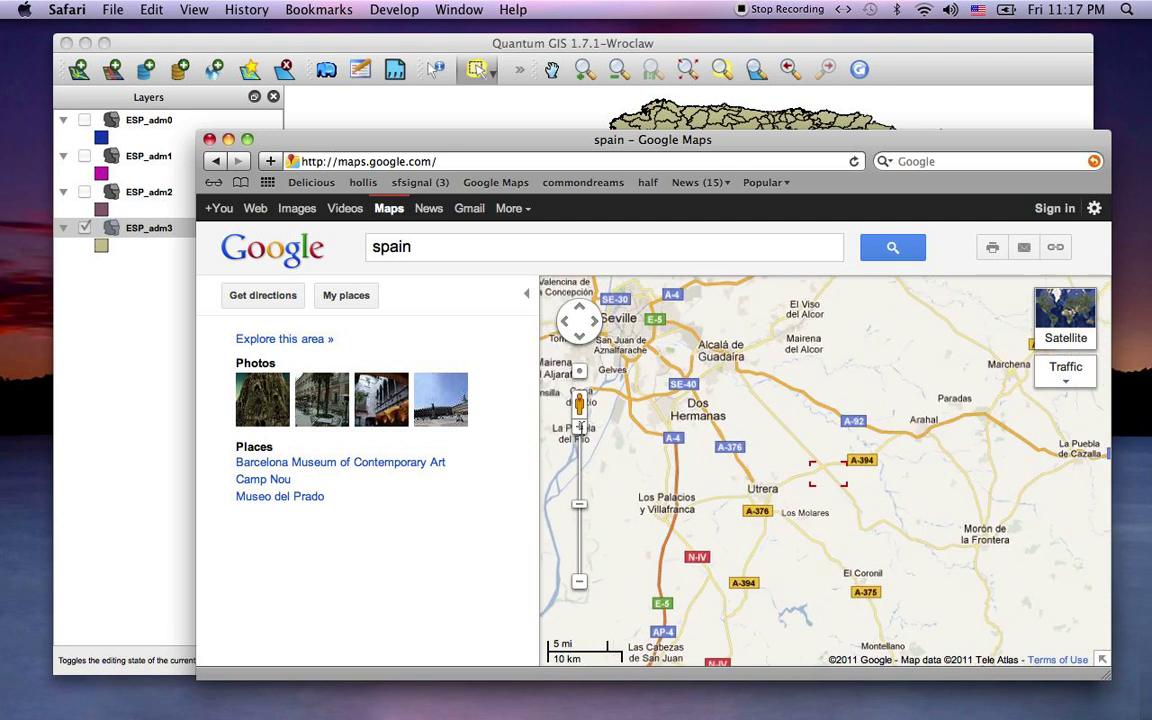
pyautogui.click(579, 427)
# Zoom into central Seville's streets, framing the river and Parque de Maria Luisa
pyautogui.press('Left')
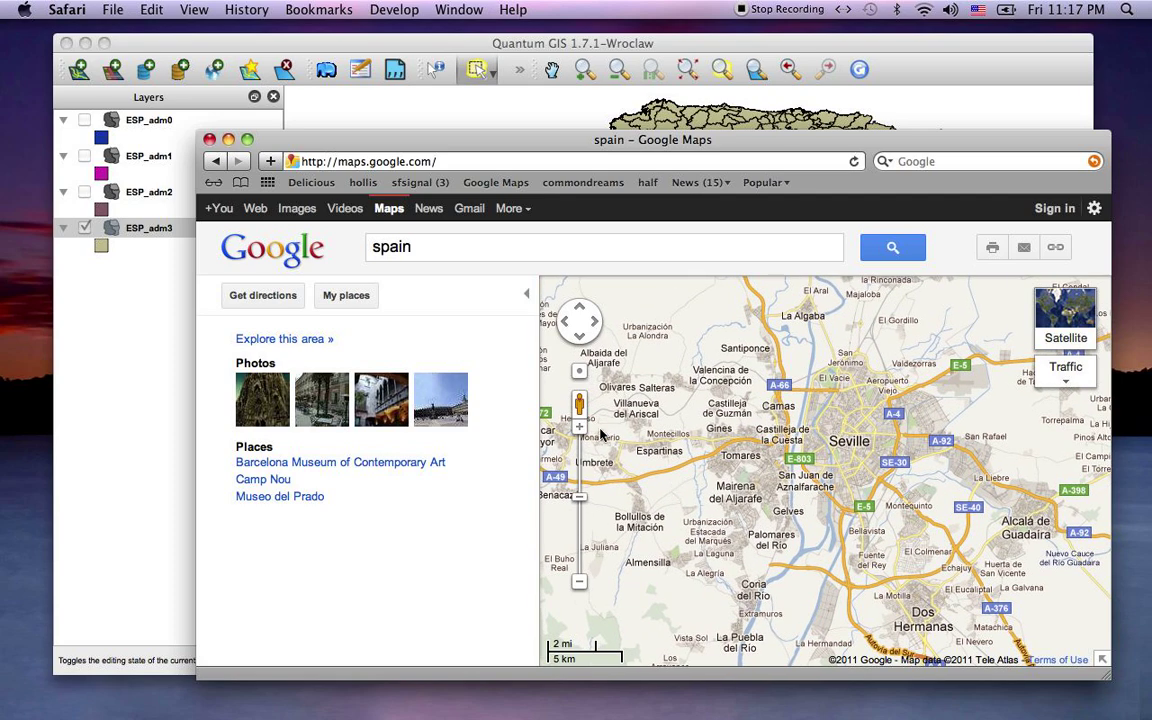
pyautogui.click(579, 427)
pyautogui.click(579, 427)
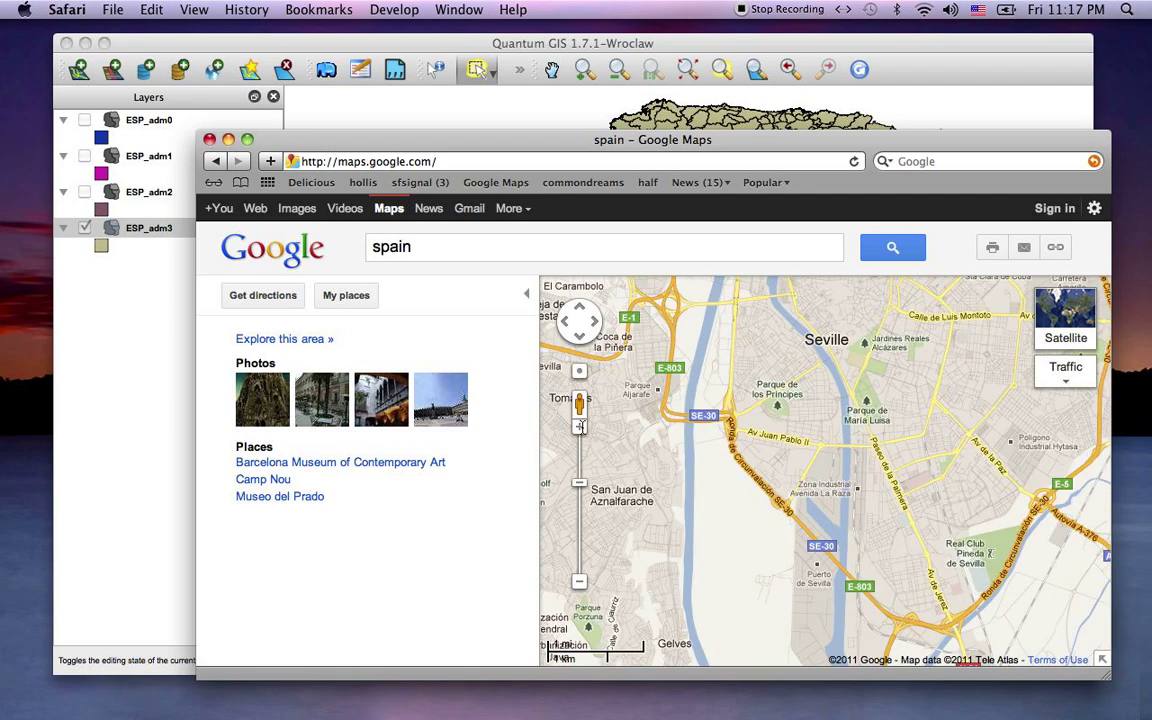
pyautogui.click(579, 427)
pyautogui.click(579, 427)
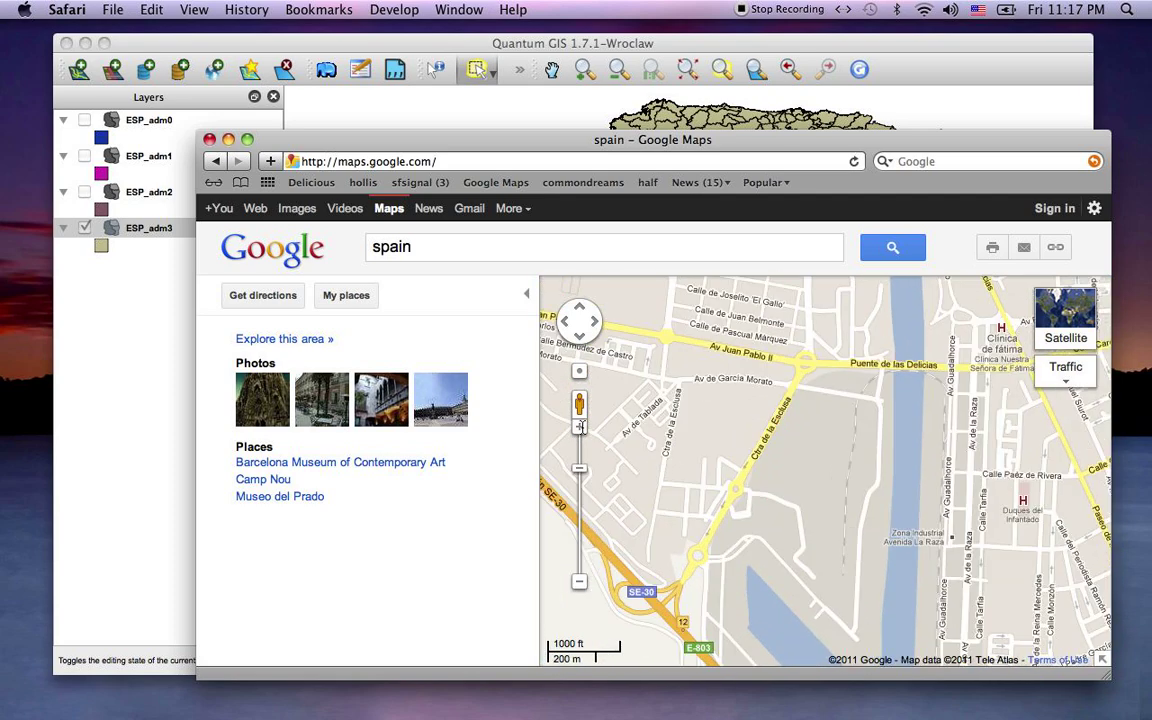
pyautogui.press('Up')
pyautogui.press('Up')
pyautogui.press('Up')
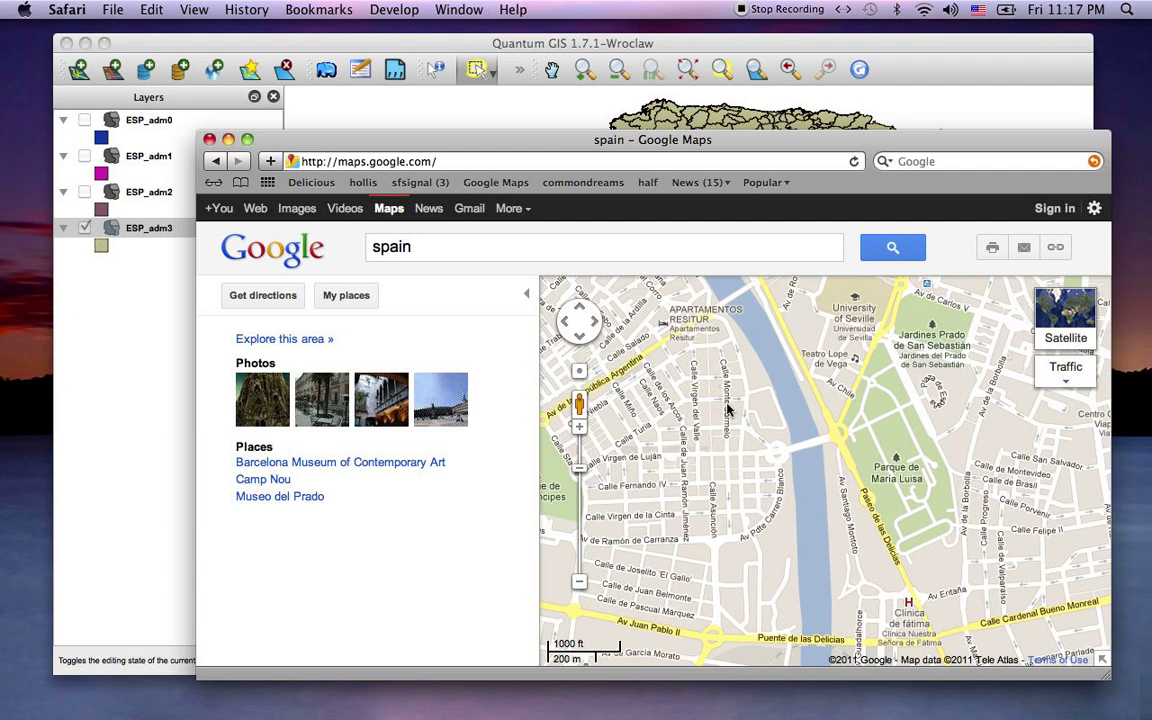
pyautogui.moveTo(727, 408); pyautogui.dragTo(757, 516)
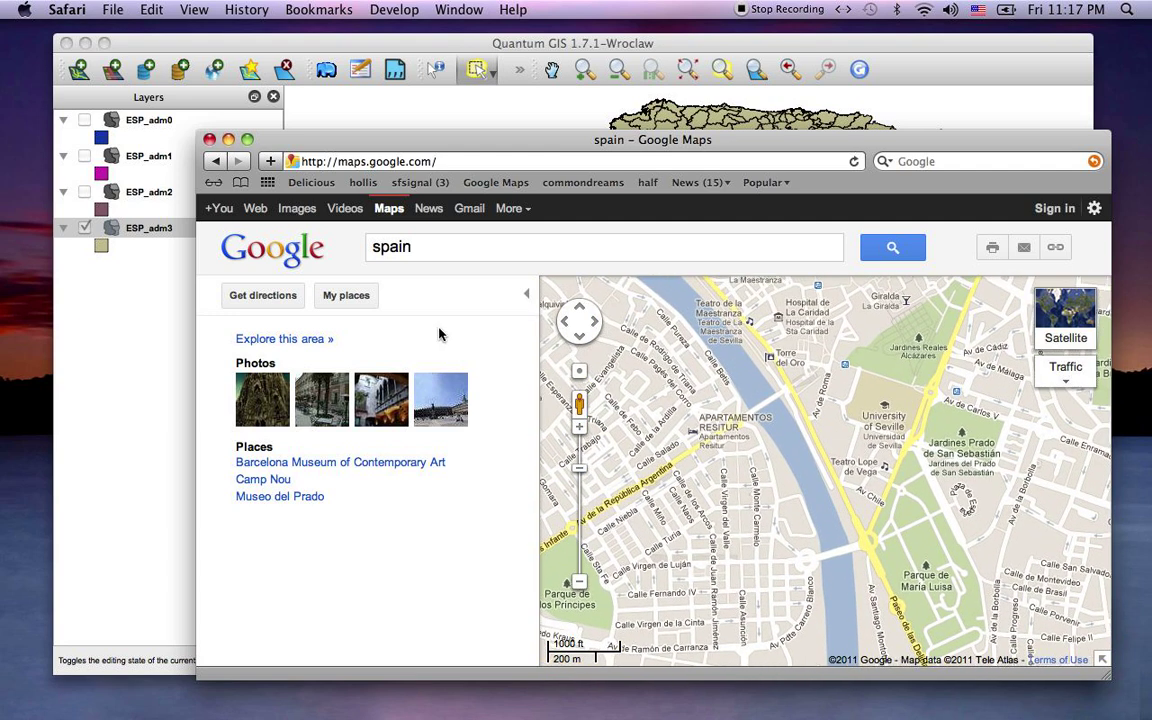
pyautogui.click(389, 208)
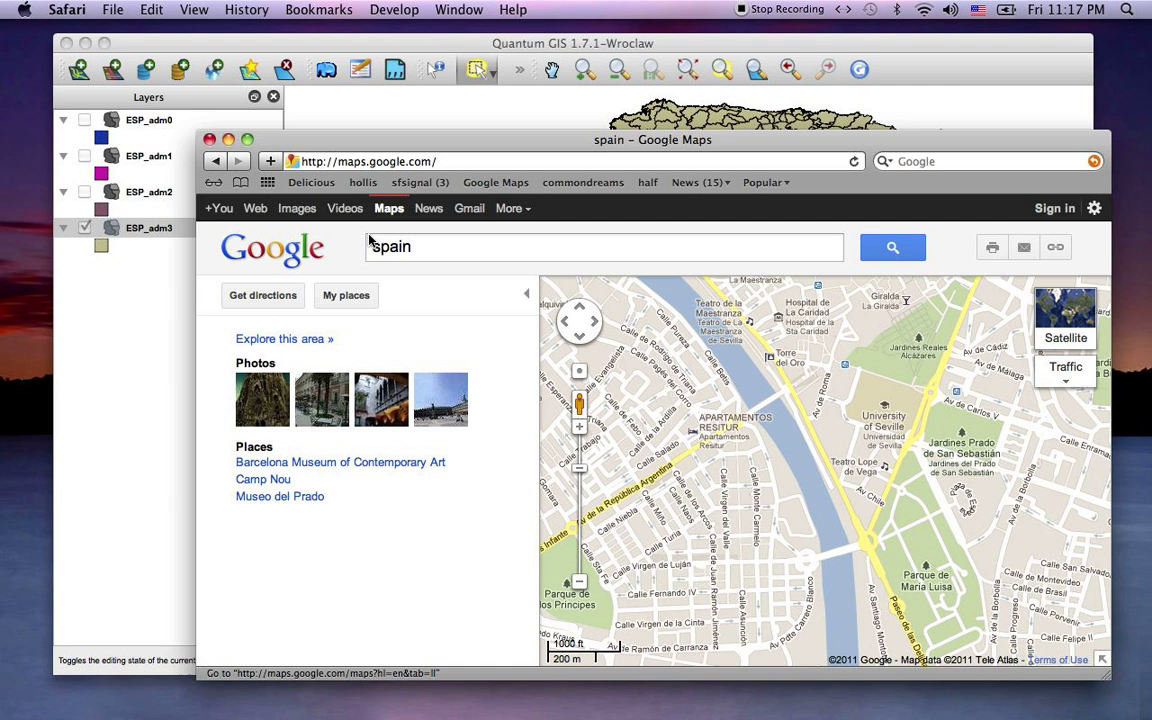
# Sign in to Google Maps from My places with the account e-mail and password
pyautogui.click(345, 295)
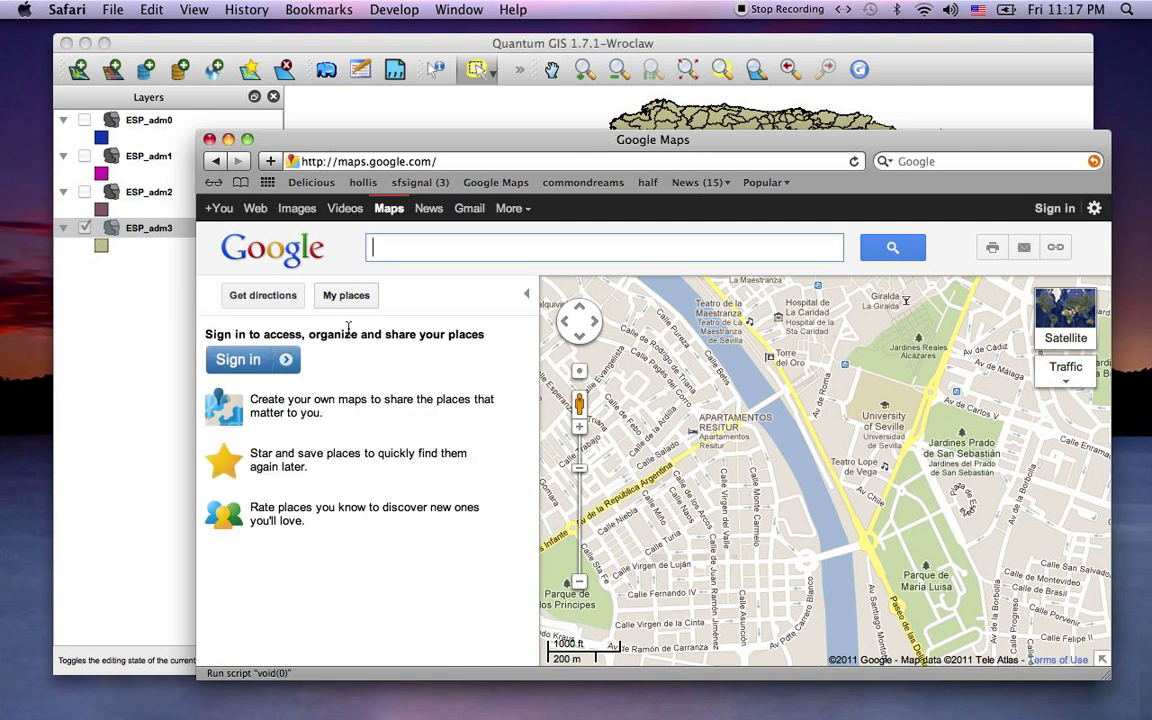
pyautogui.click(286, 361)
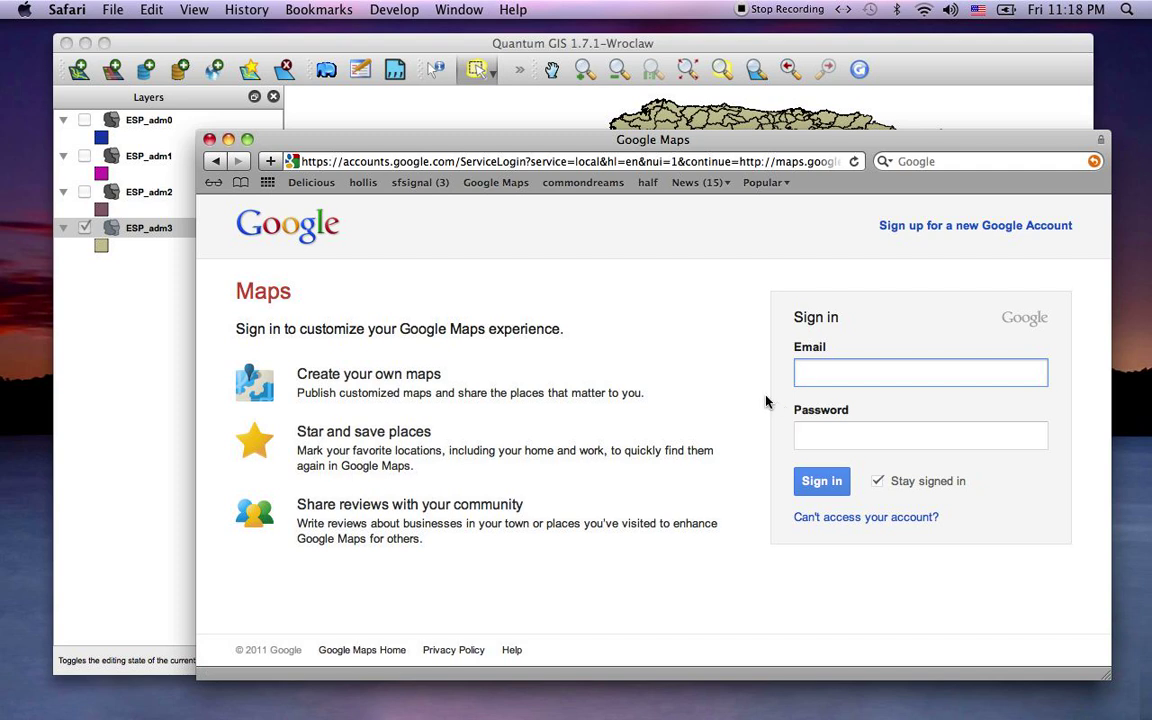
pyautogui.write('merricklex')
pyautogui.press('Tab')
pyautogui.write('*****')
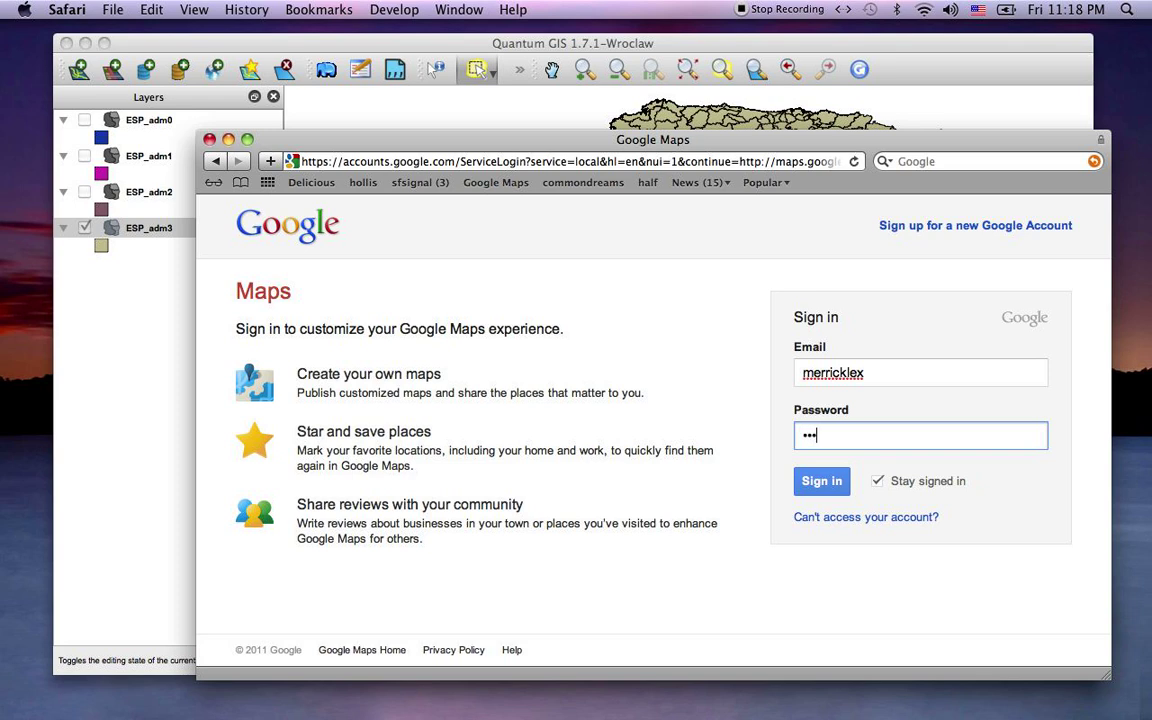
pyautogui.write('******')
pyautogui.press('Return')
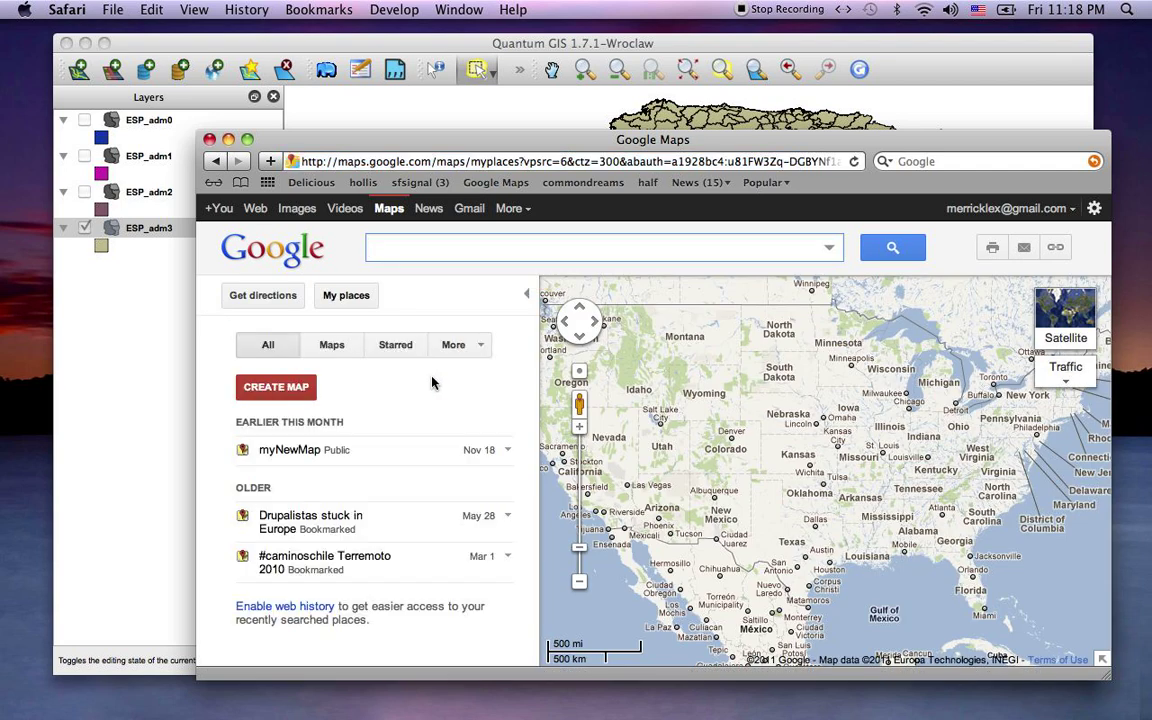
# Create a new map, search for seville, and zoom in four levels around Torre del Oro
pyautogui.click(281, 395)
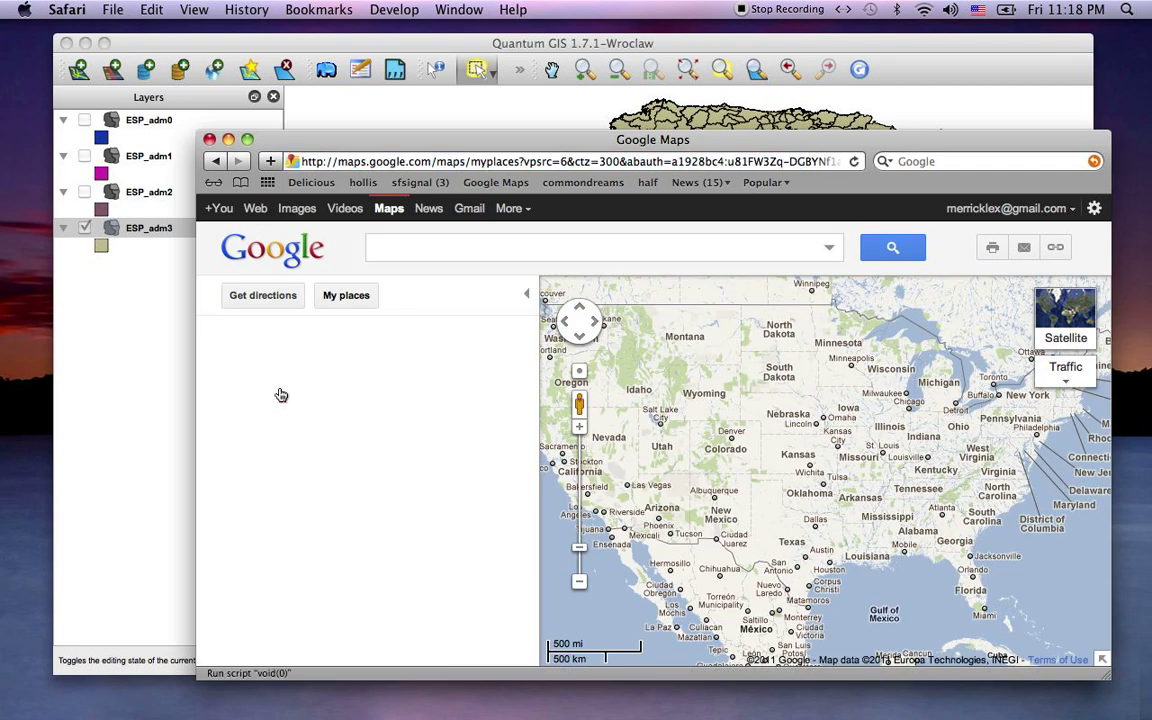
pyautogui.click(429, 255)
pyautogui.write('seville')
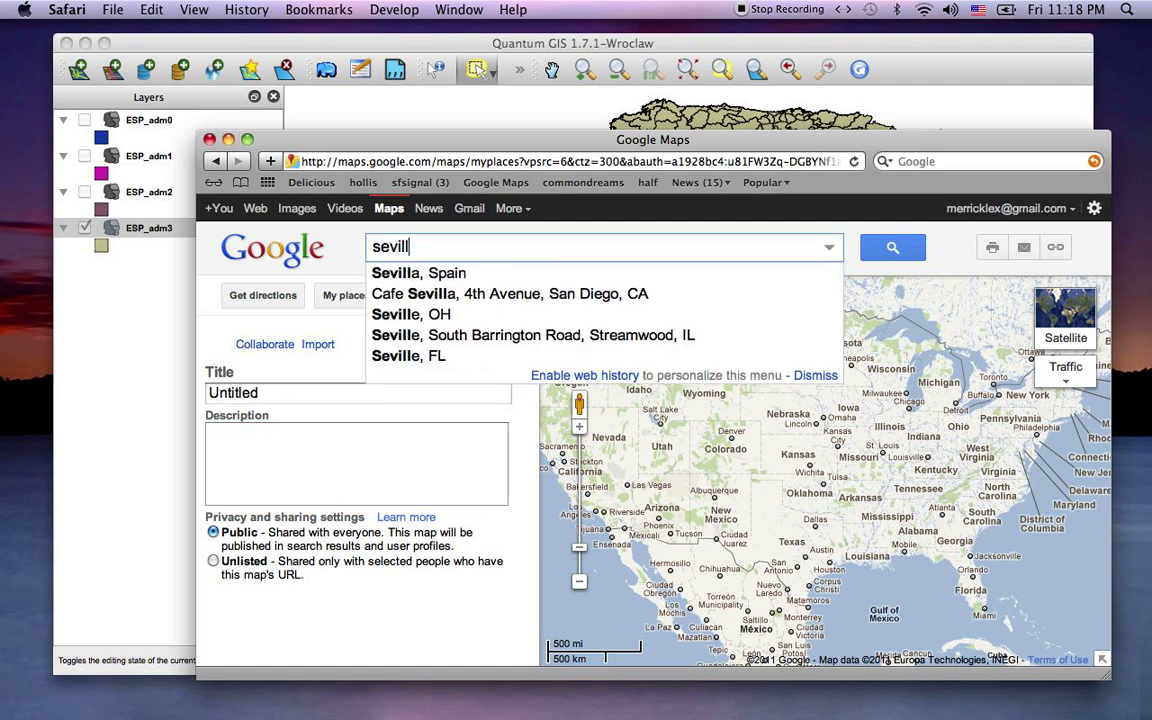
pyautogui.press('Return')
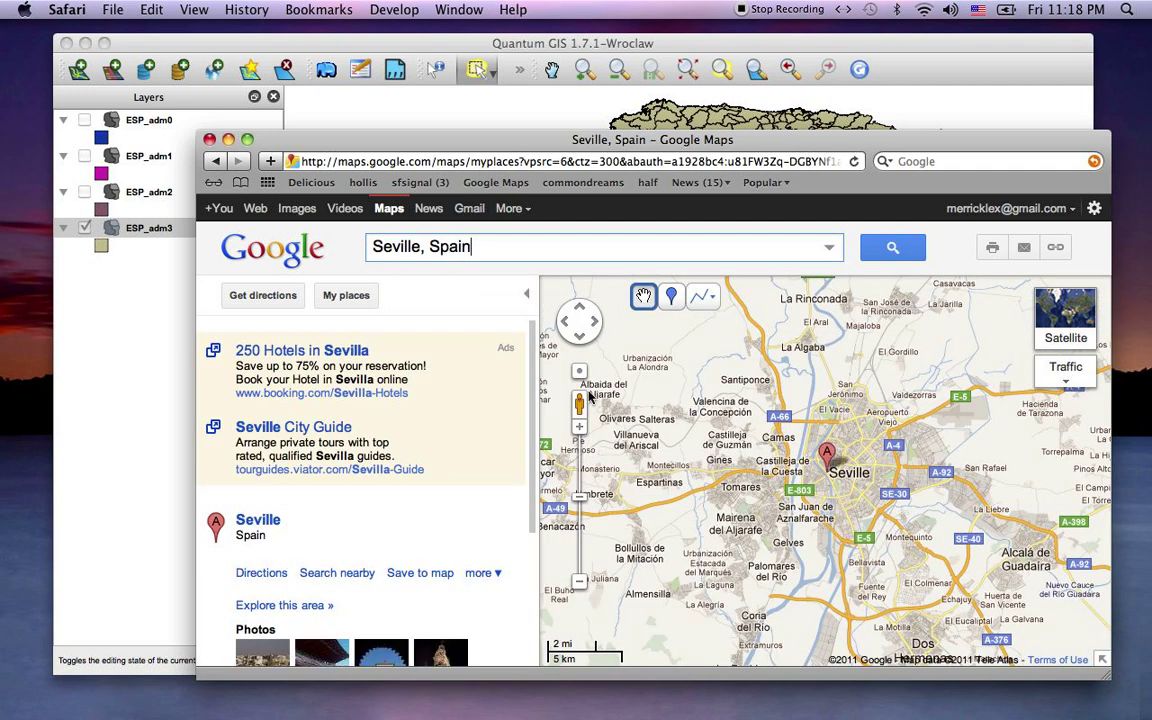
pyautogui.click(579, 431)
pyautogui.click(579, 431)
pyautogui.click(579, 431)
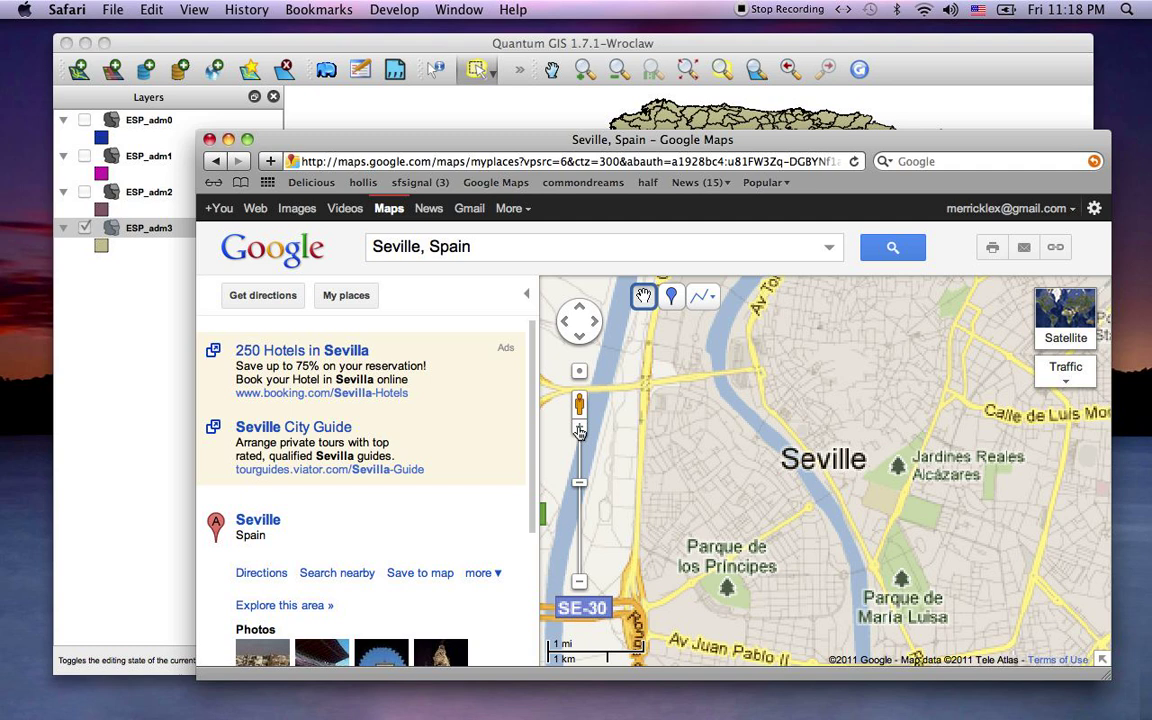
pyautogui.click(579, 431)
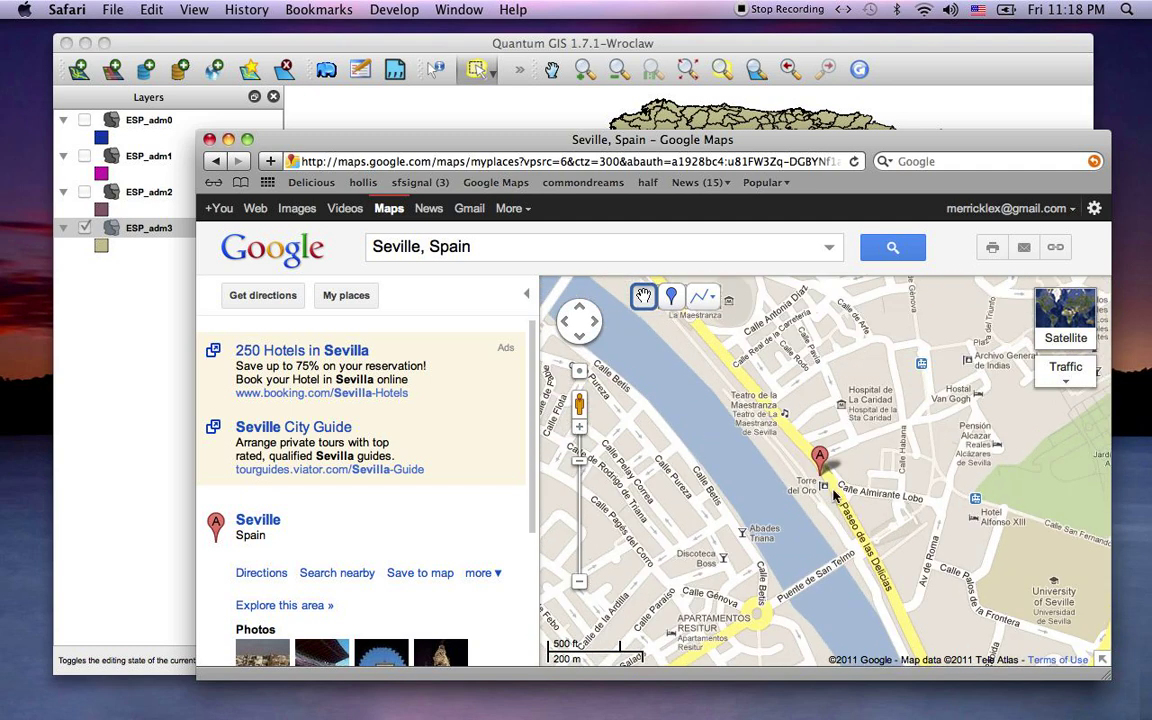
# Drop a new placemark on Torre del Oro
pyautogui.moveTo(677, 320)
pyautogui.click(671, 296)
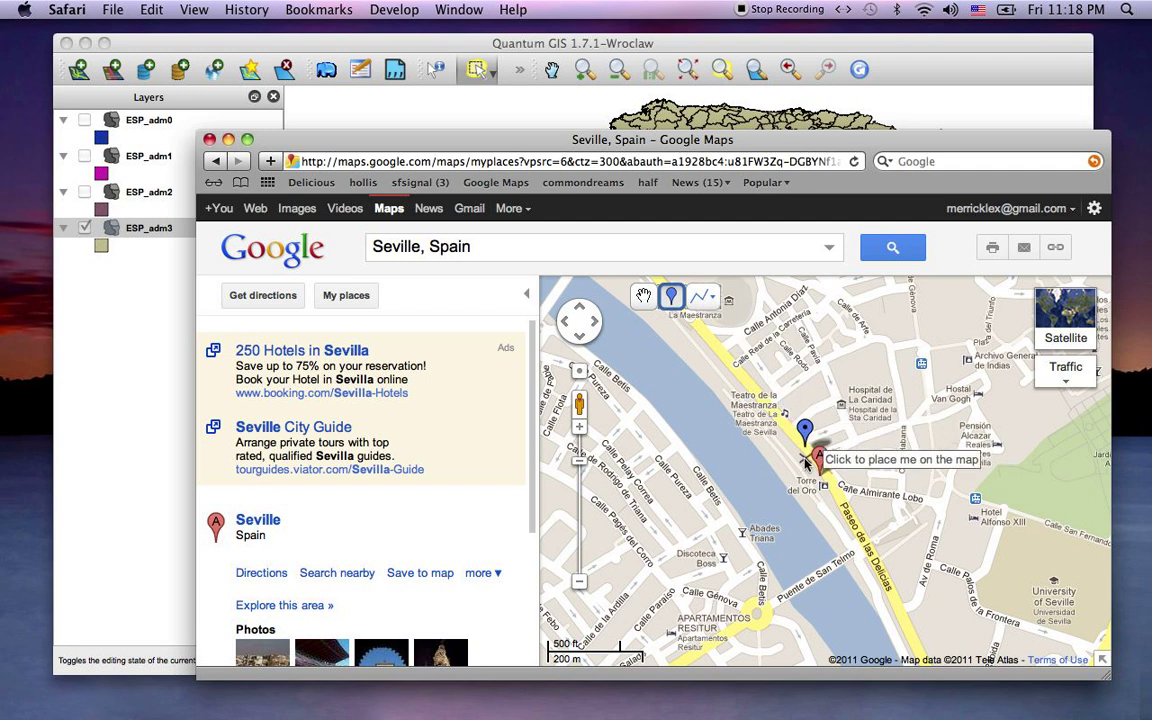
pyautogui.click(826, 490)
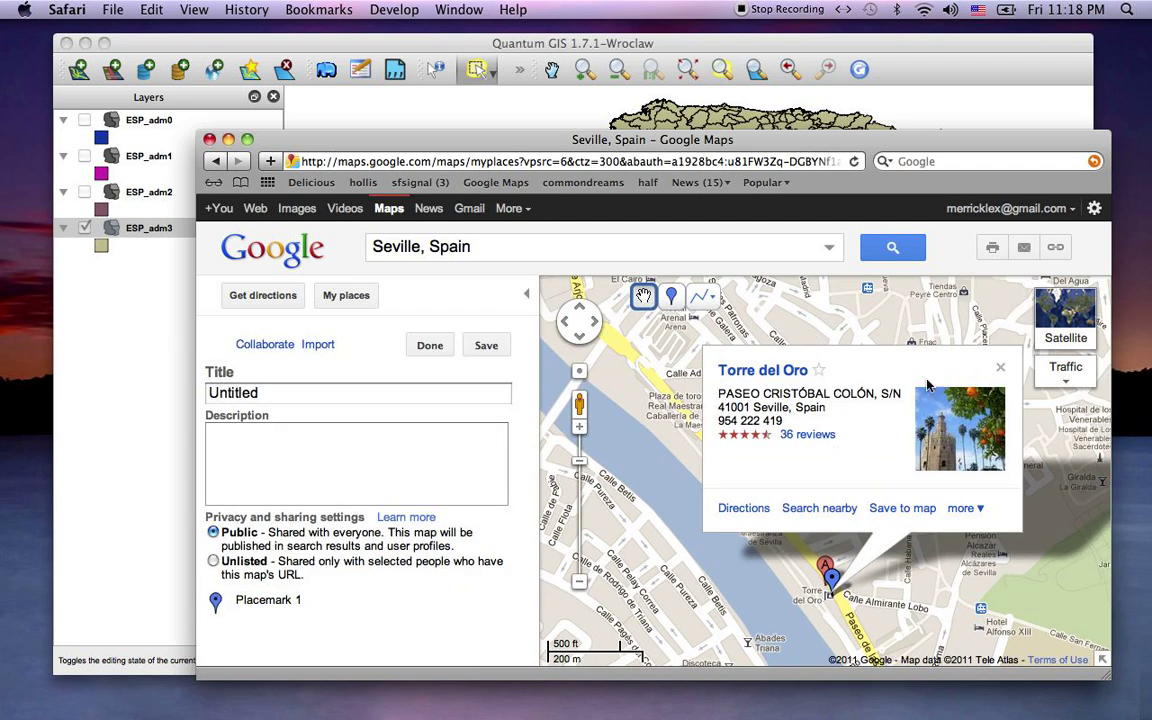
pyautogui.moveTo(1010, 345)
pyautogui.click(1004, 360)
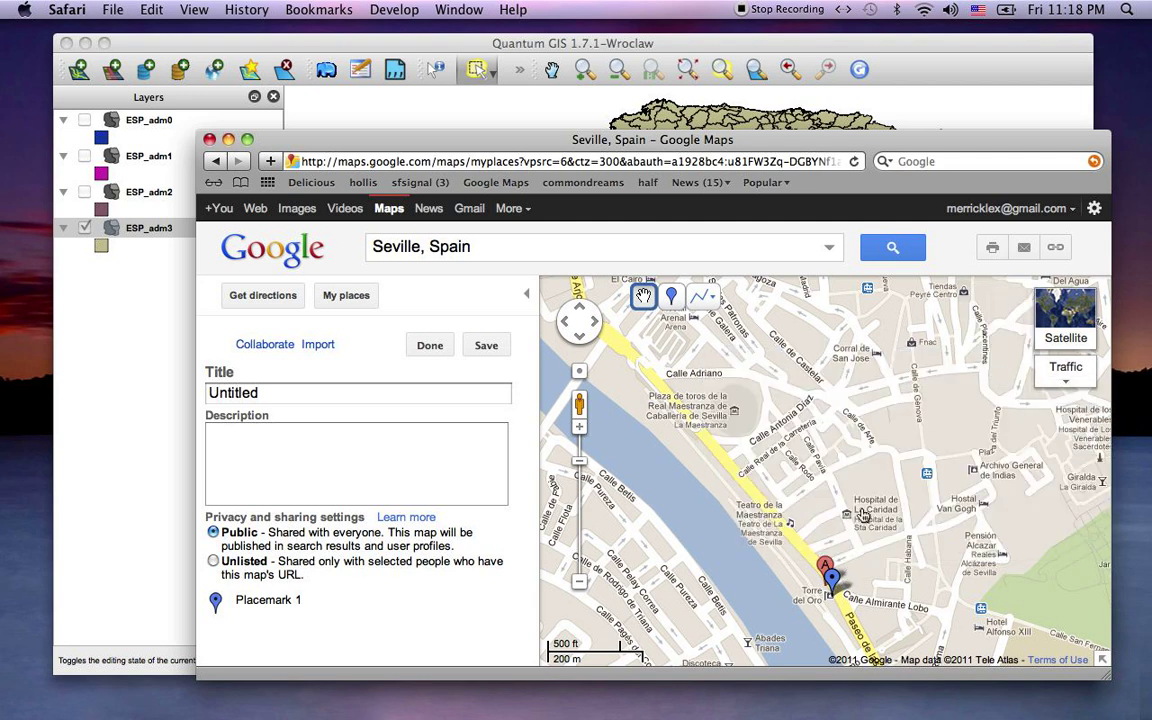
# Give the placemark title 1 and description 'Torre del Oro'
pyautogui.click(831, 579)
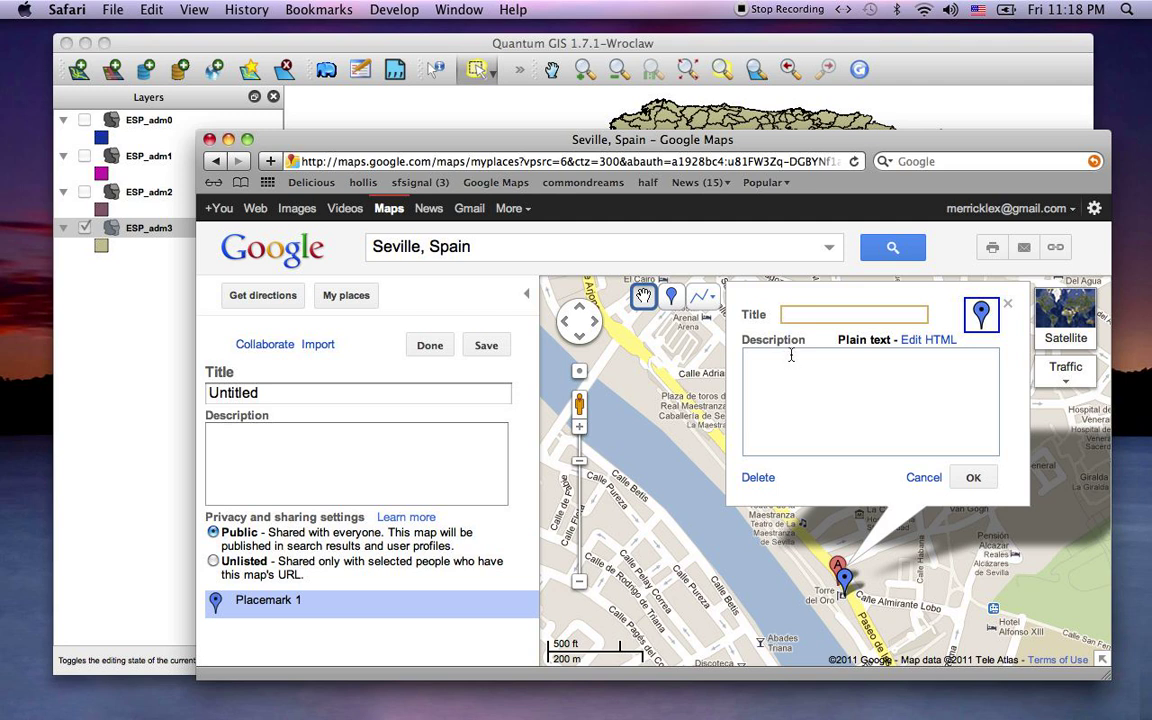
pyautogui.write('1')
pyautogui.click(745, 357)
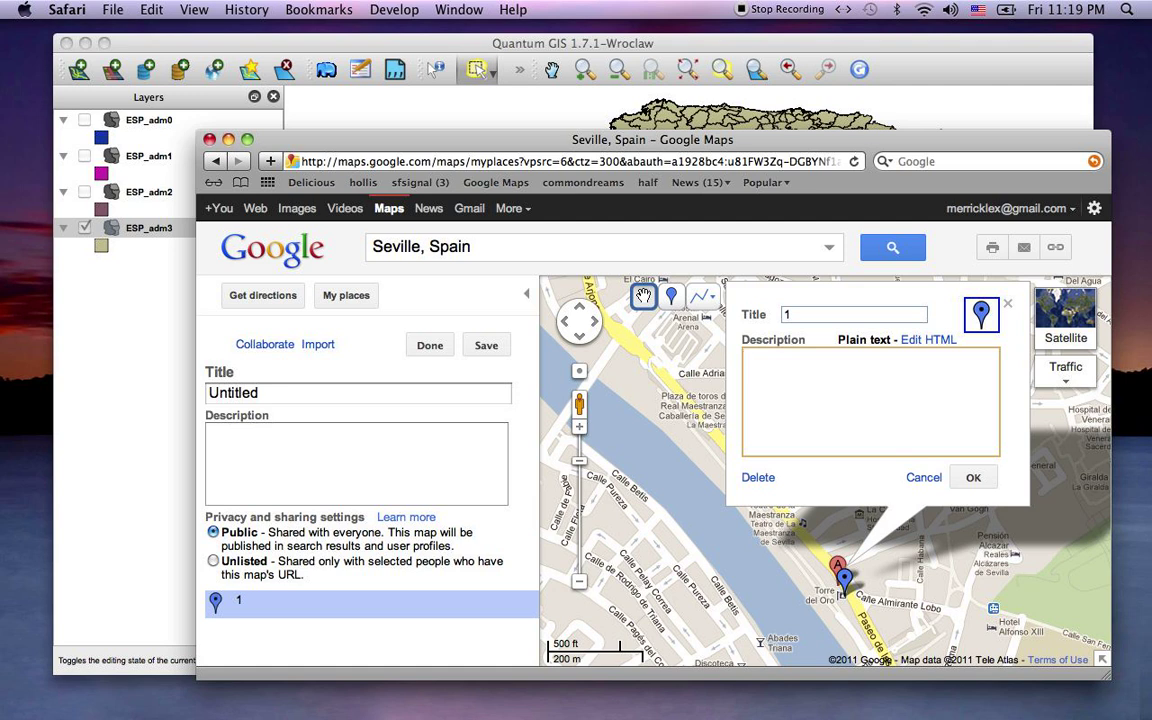
pyautogui.write('Torr')
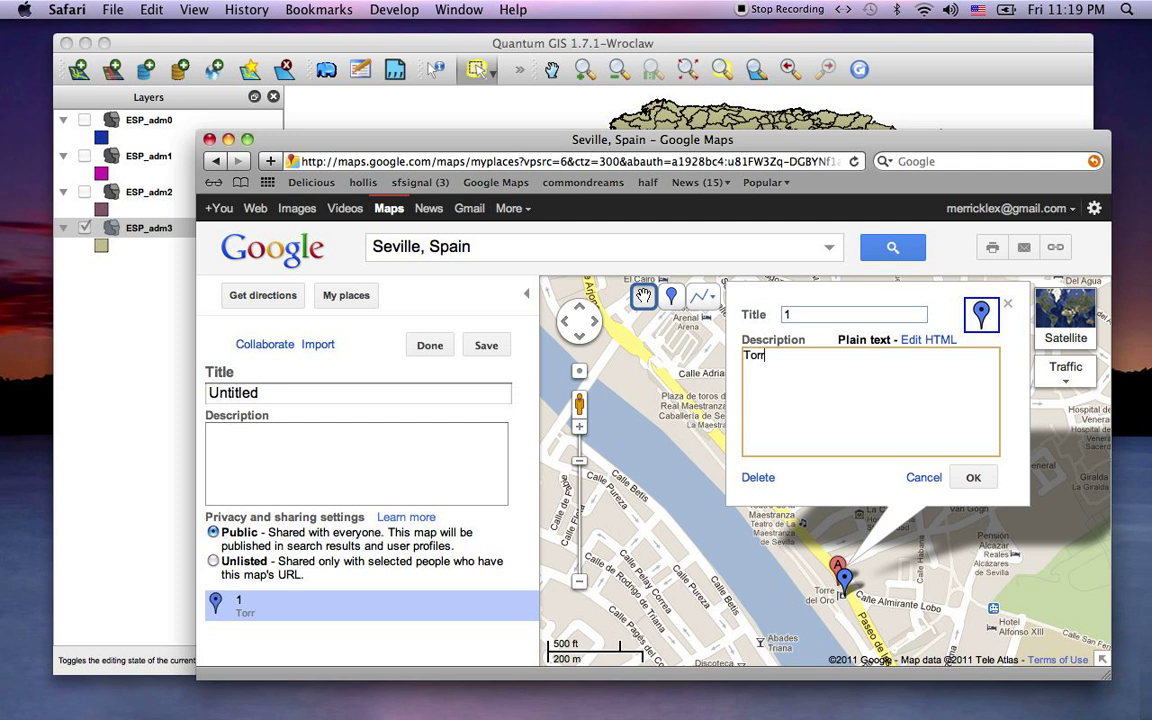
pyautogui.write('e del Oro')
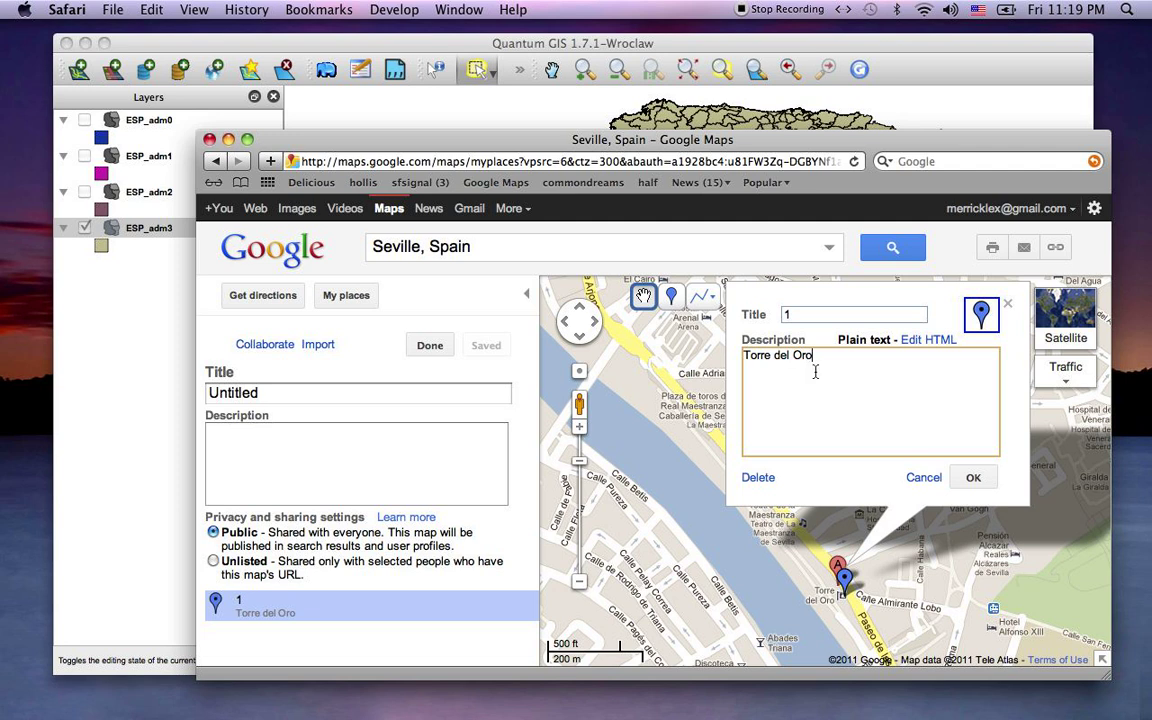
# Save placemark 1, then add placemark 2 at the bullring described 'Plaza de toros'
pyautogui.click(974, 478)
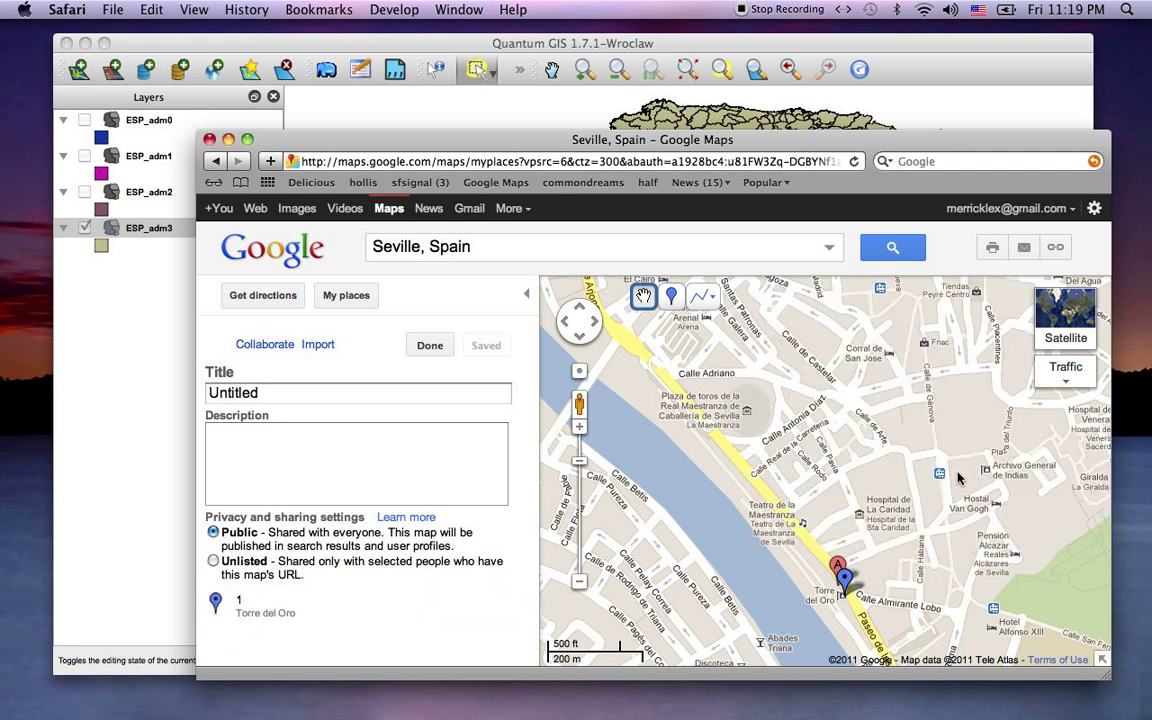
pyautogui.moveTo(748, 416)
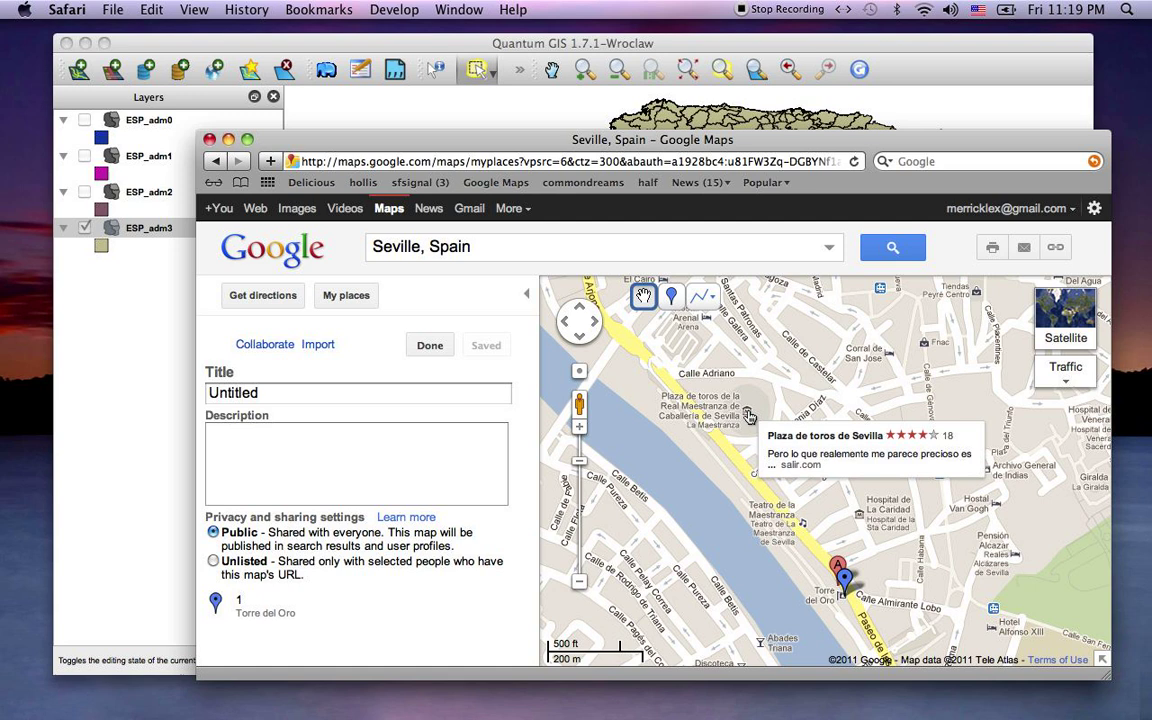
pyautogui.click(670, 296)
pyautogui.click(745, 410)
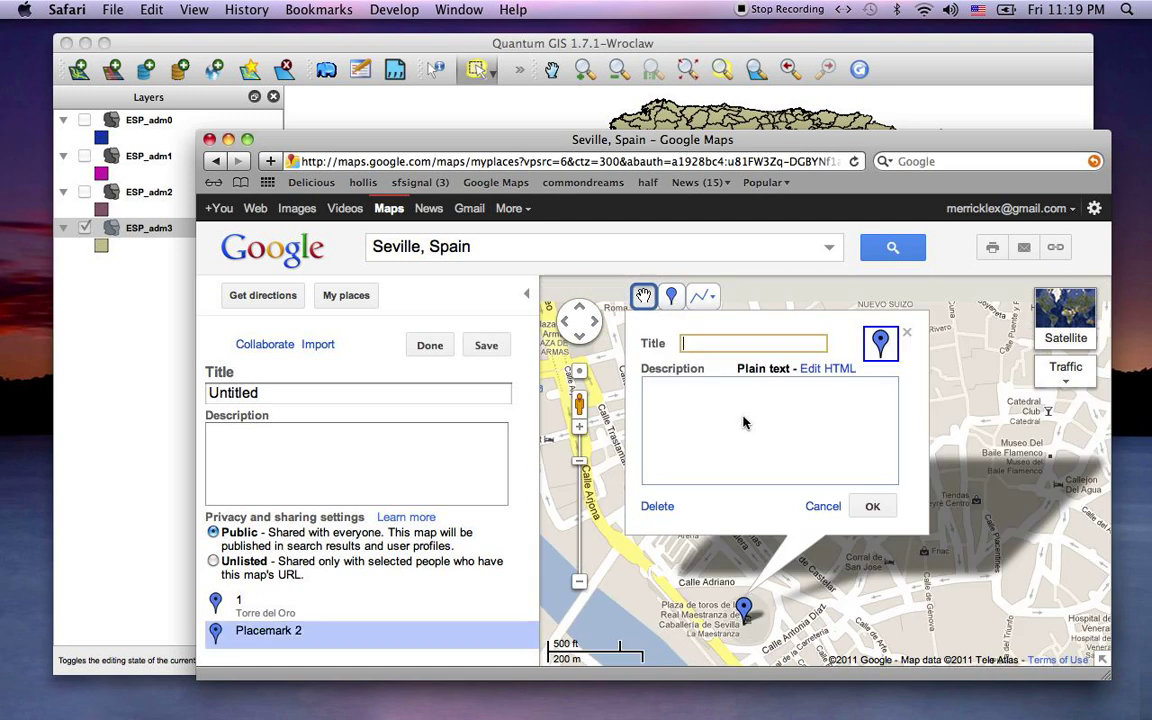
pyautogui.write('2')
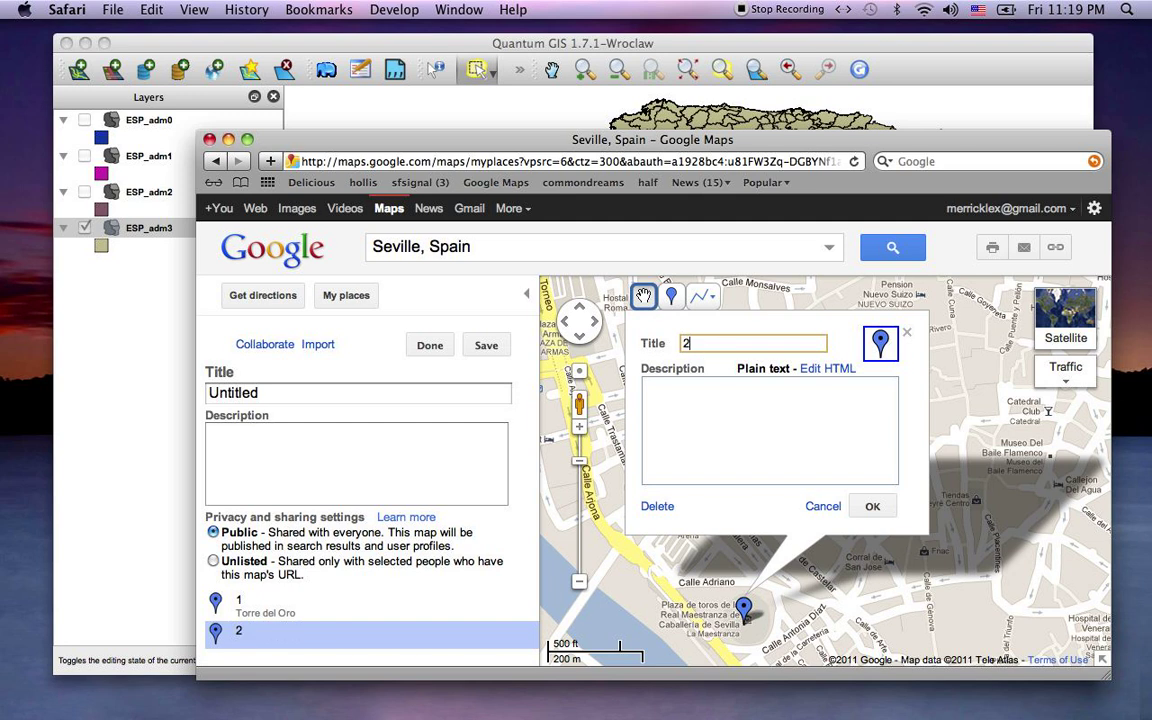
pyautogui.press('Tab')
pyautogui.write('Pl')
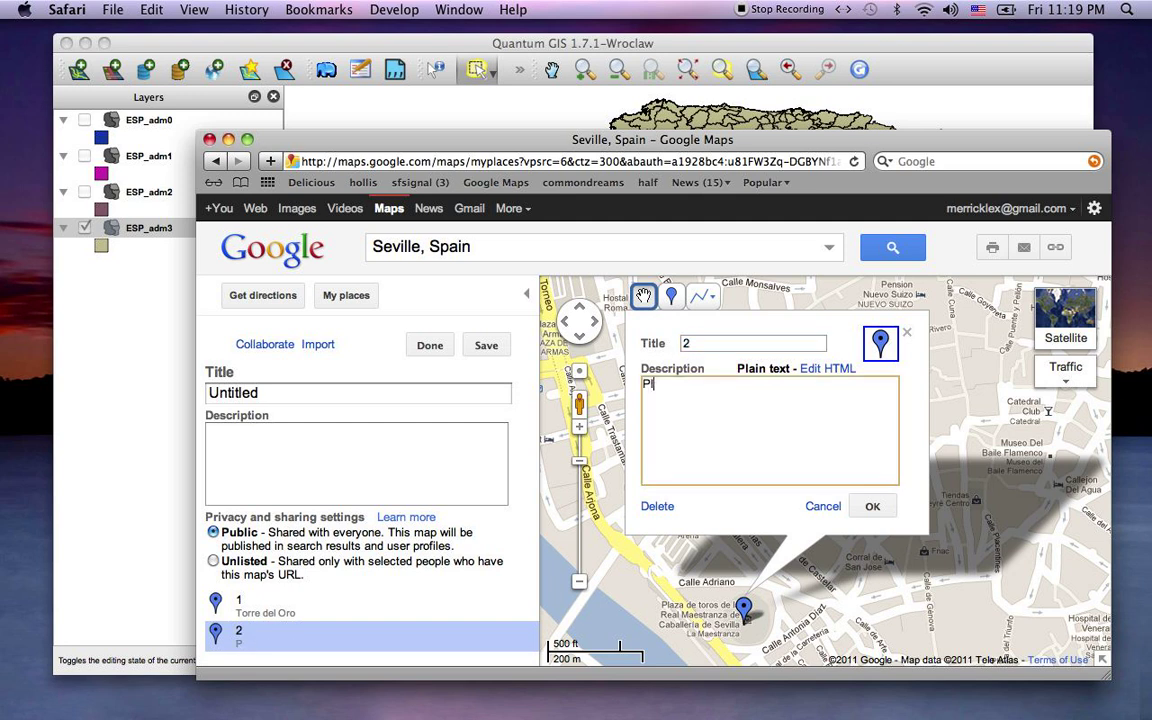
pyautogui.write('aza de toros')
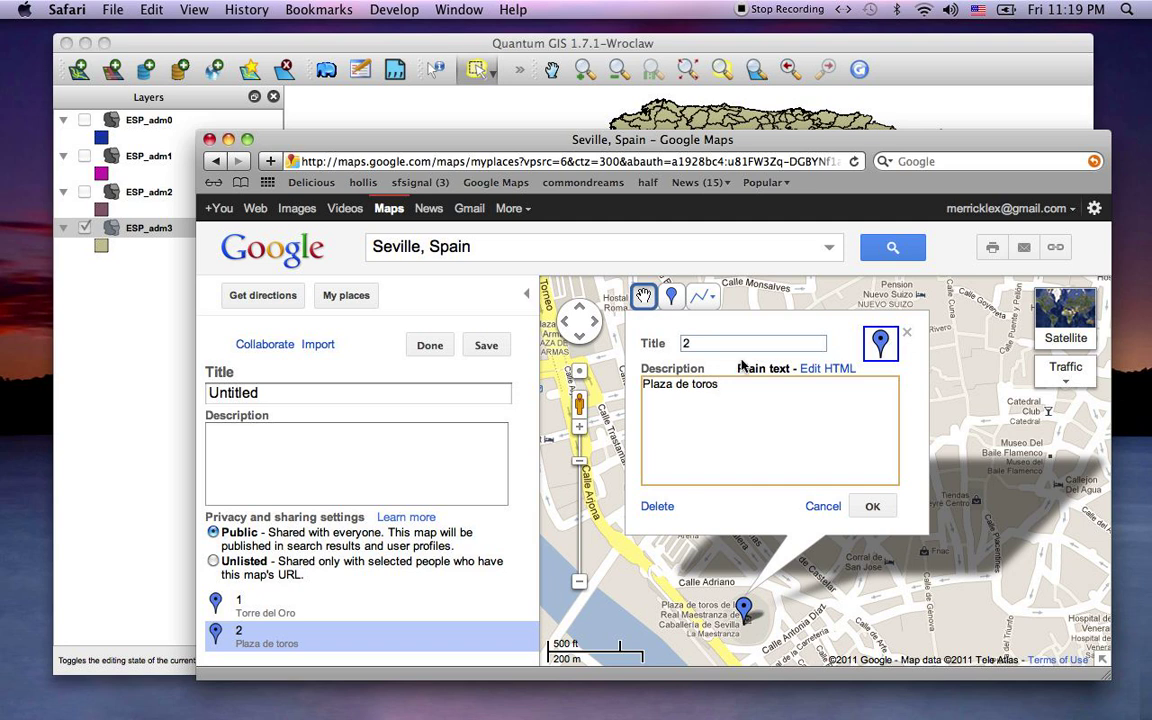
pyautogui.click(866, 506)
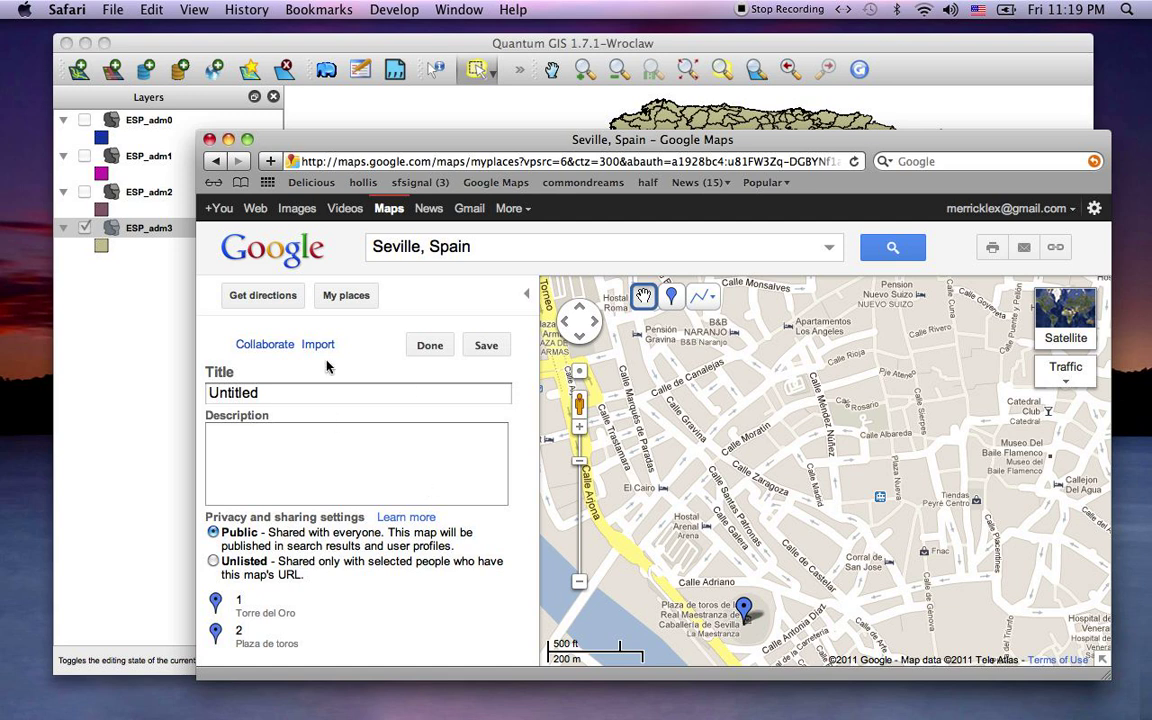
# Copy the map's Link URL and paste it into a new Safari tab's address bar
pyautogui.click(1056, 249)
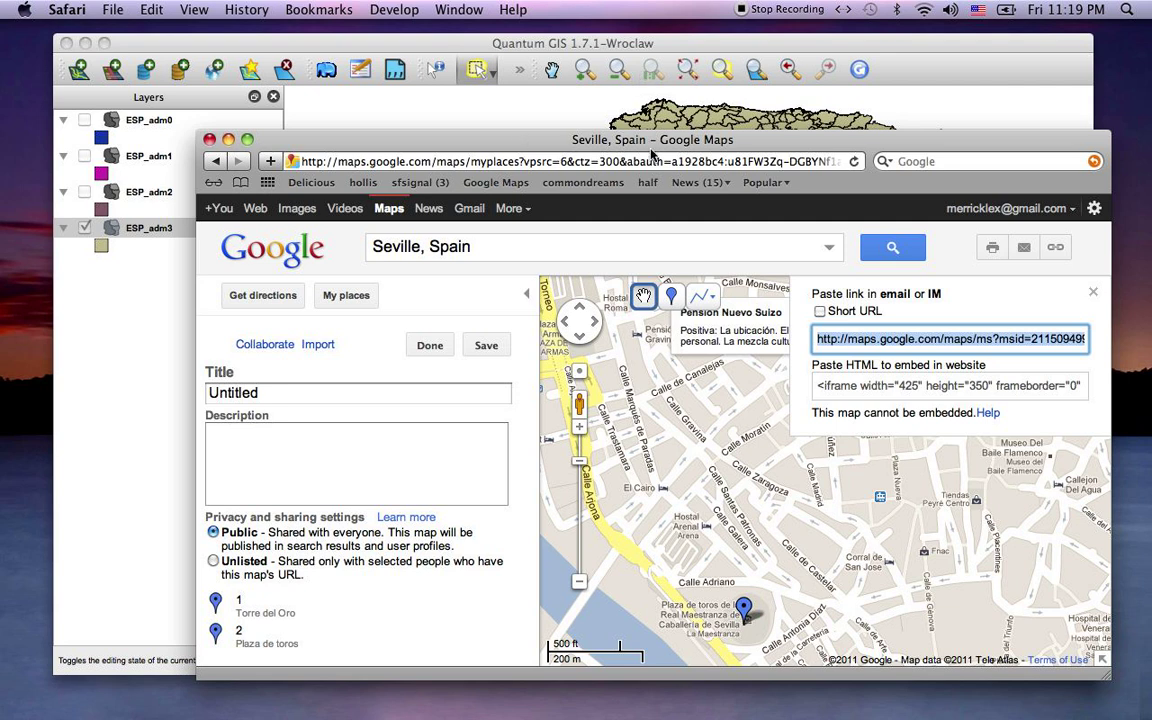
pyautogui.press('super+t')
pyautogui.press('super+v')
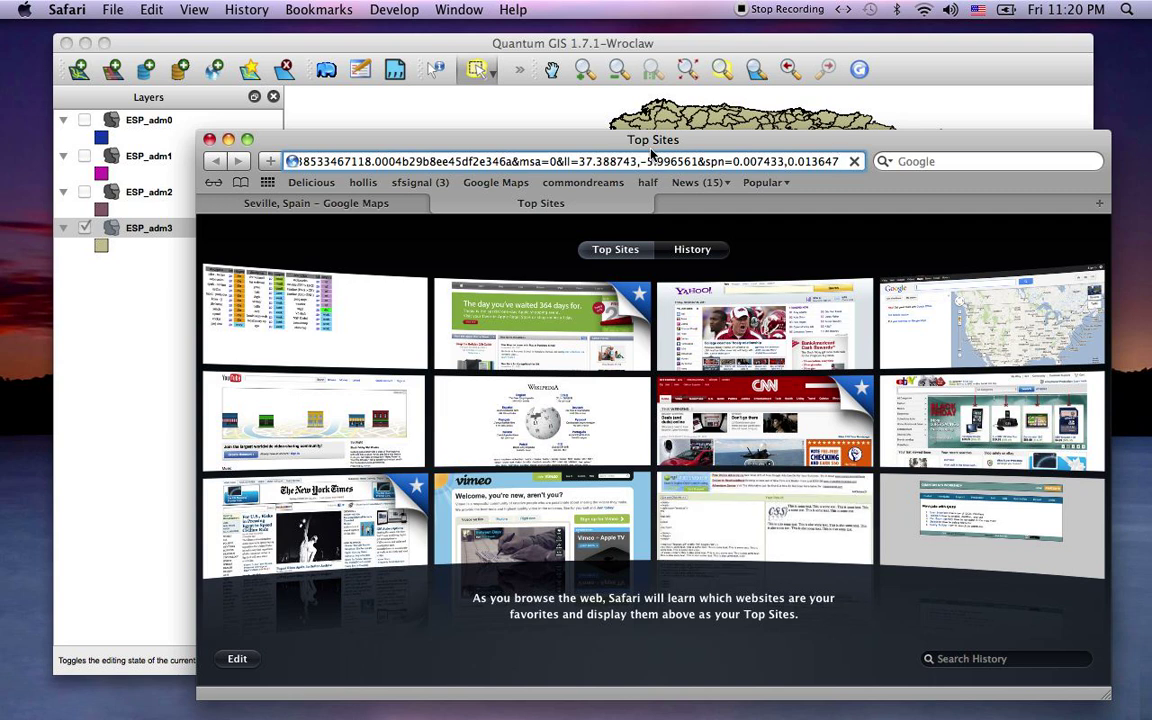
# Append &f=kml to the map link and download the map as Untitled.kml
pyautogui.write('&')
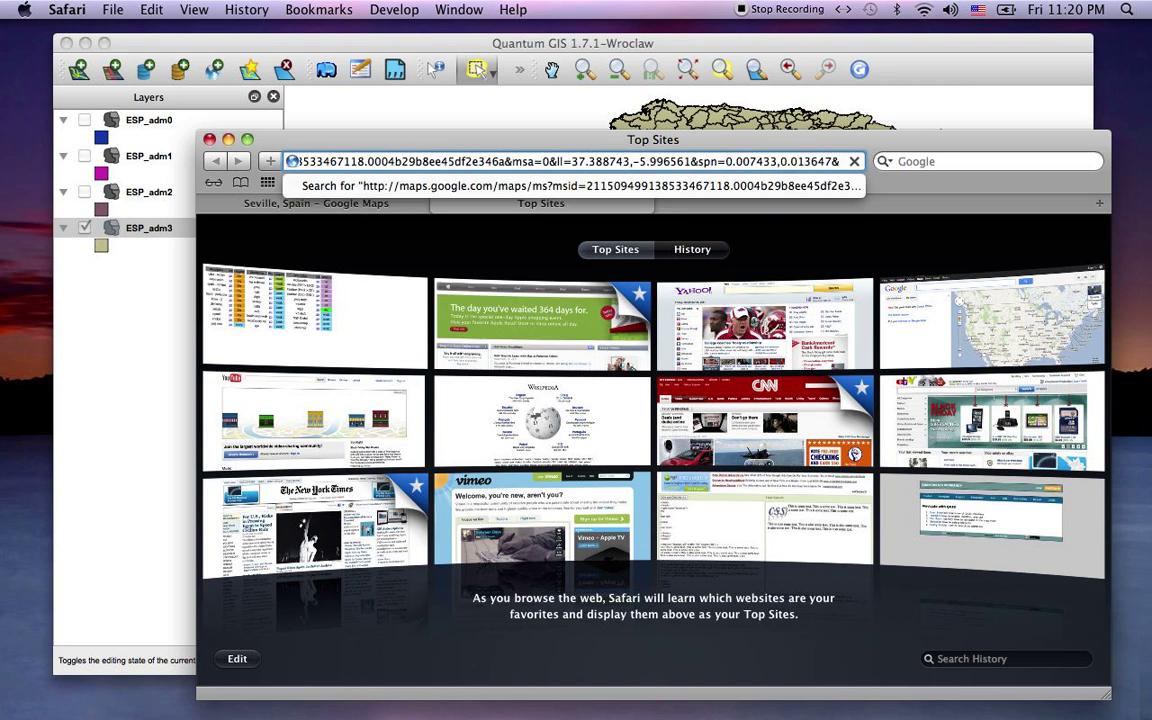
pyautogui.write('f=')
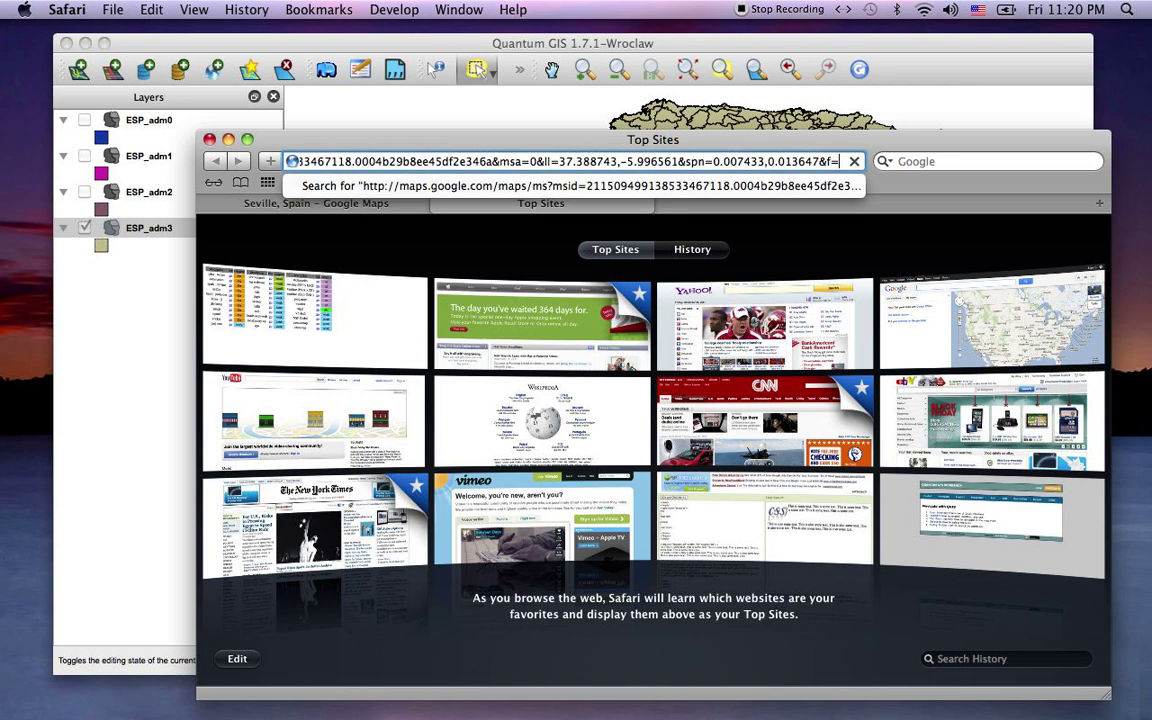
pyautogui.write('kml')
pyautogui.press('Return')
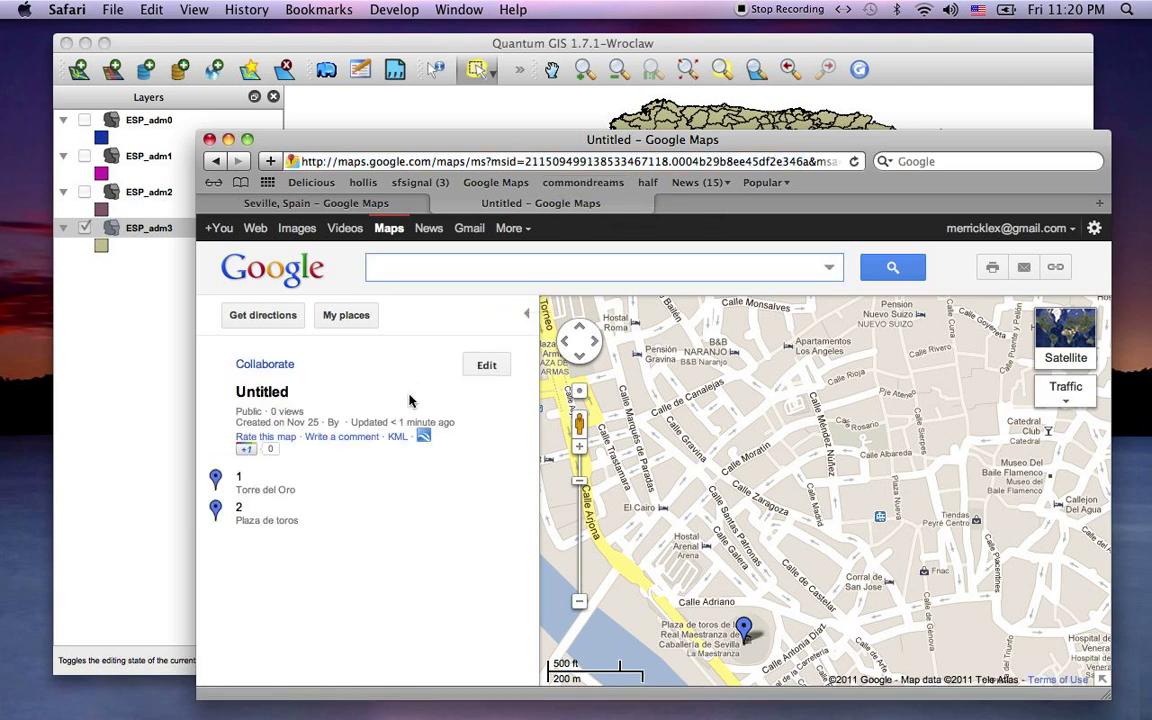
pyautogui.click(812, 161)
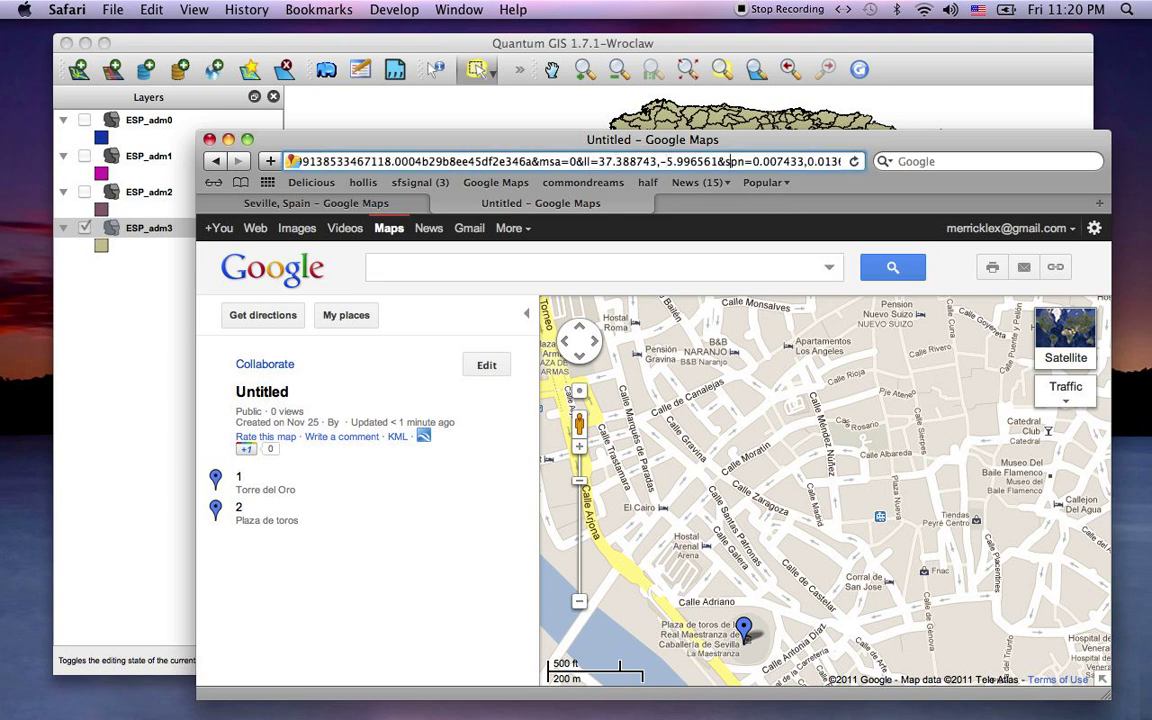
pyautogui.press('super+Right')
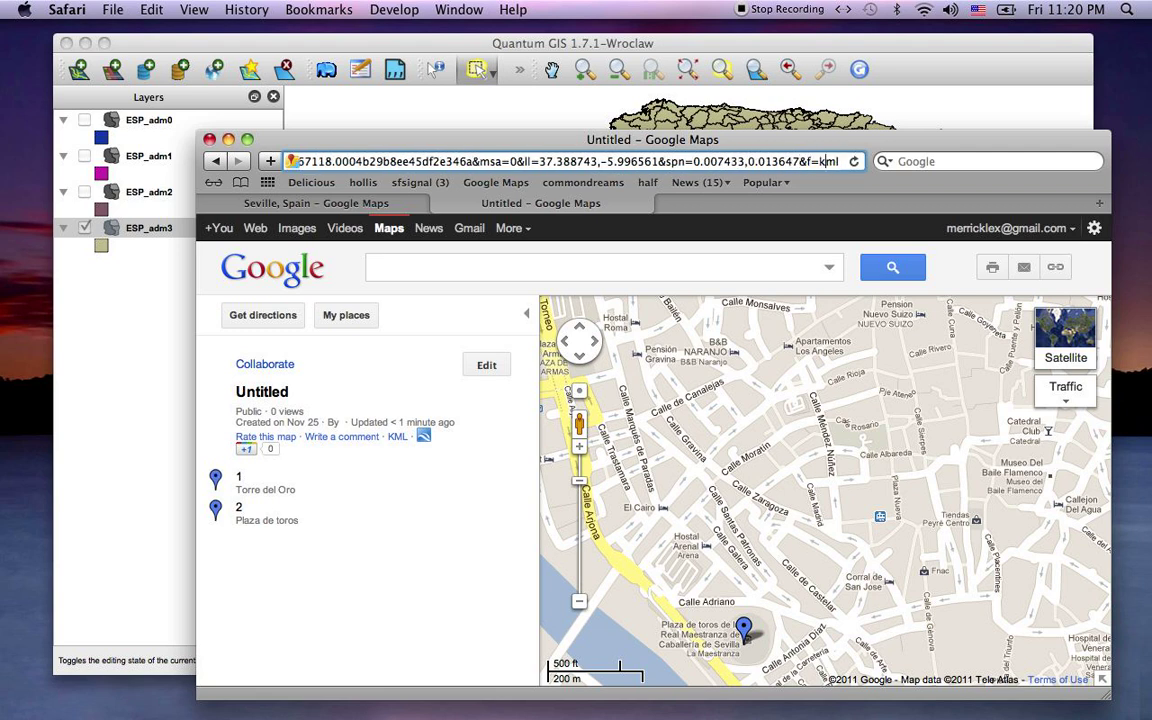
pyautogui.hotkey('shift', 'Left')
pyautogui.hotkey('shift', 'Left')
pyautogui.hotkey('shift', 'Left')
pyautogui.hotkey('shift', 'Left')
pyautogui.hotkey('shift', 'Left')
pyautogui.hotkey('shift', 'Left')
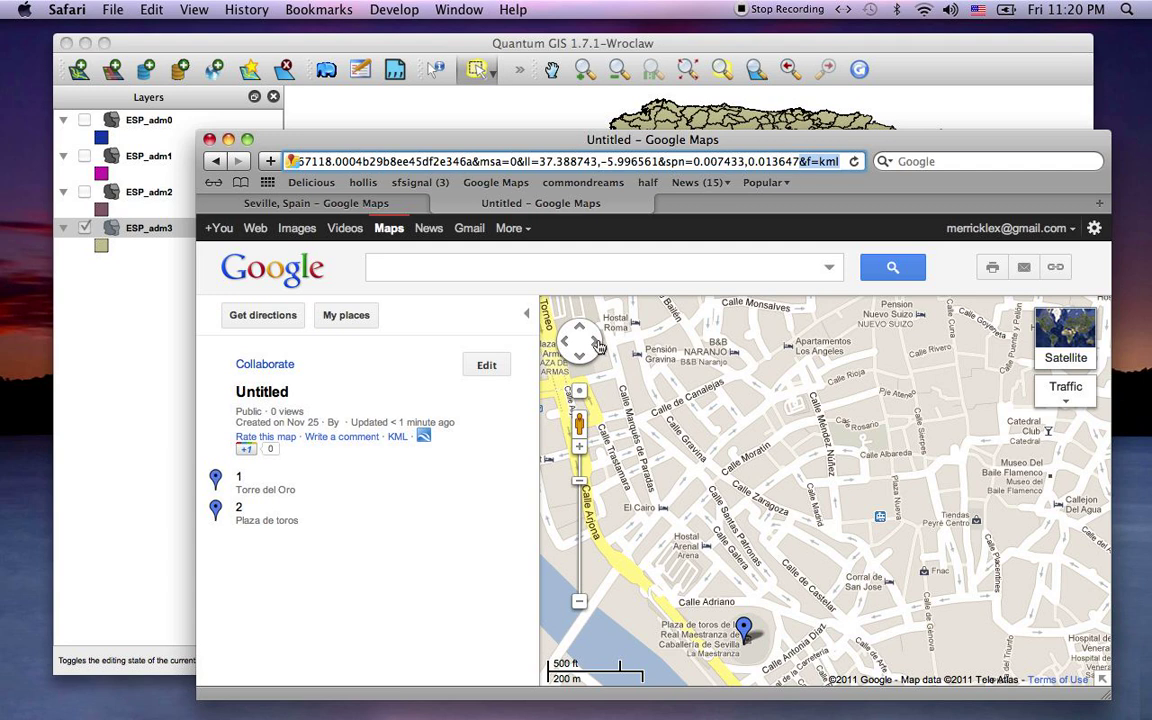
pyautogui.click(397, 440)
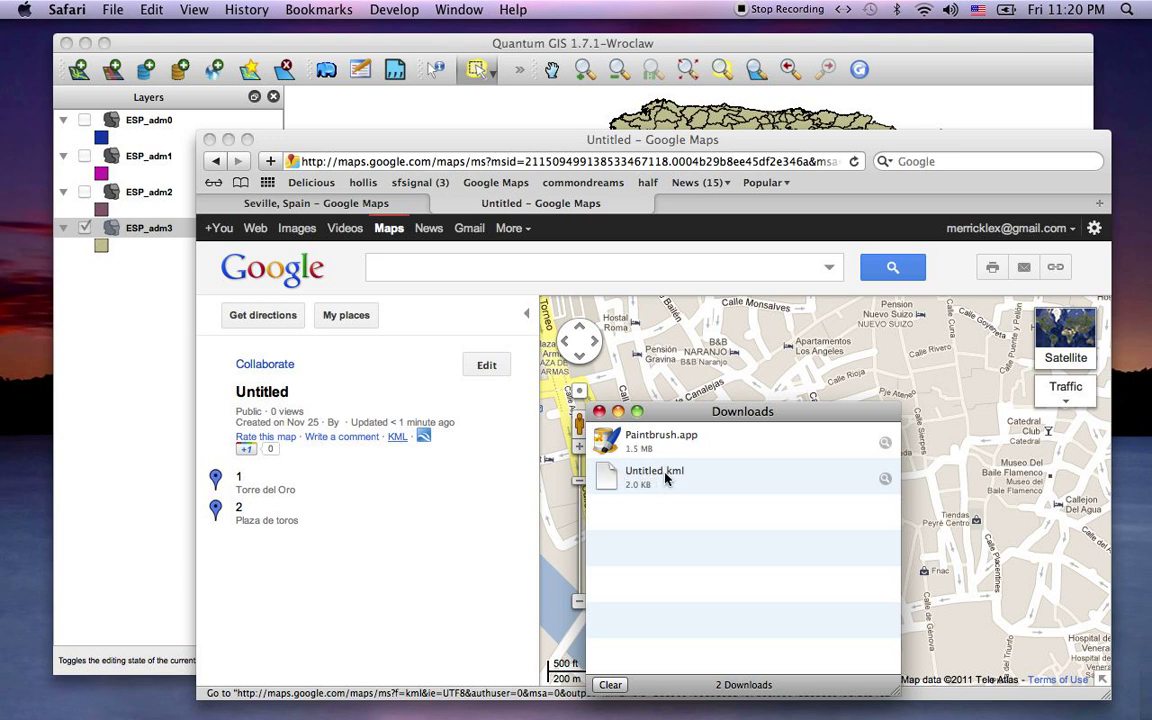
# Add Untitled.kml from Downloads as a vector layer, filtering the file browser to KML
pyautogui.click(149, 391)
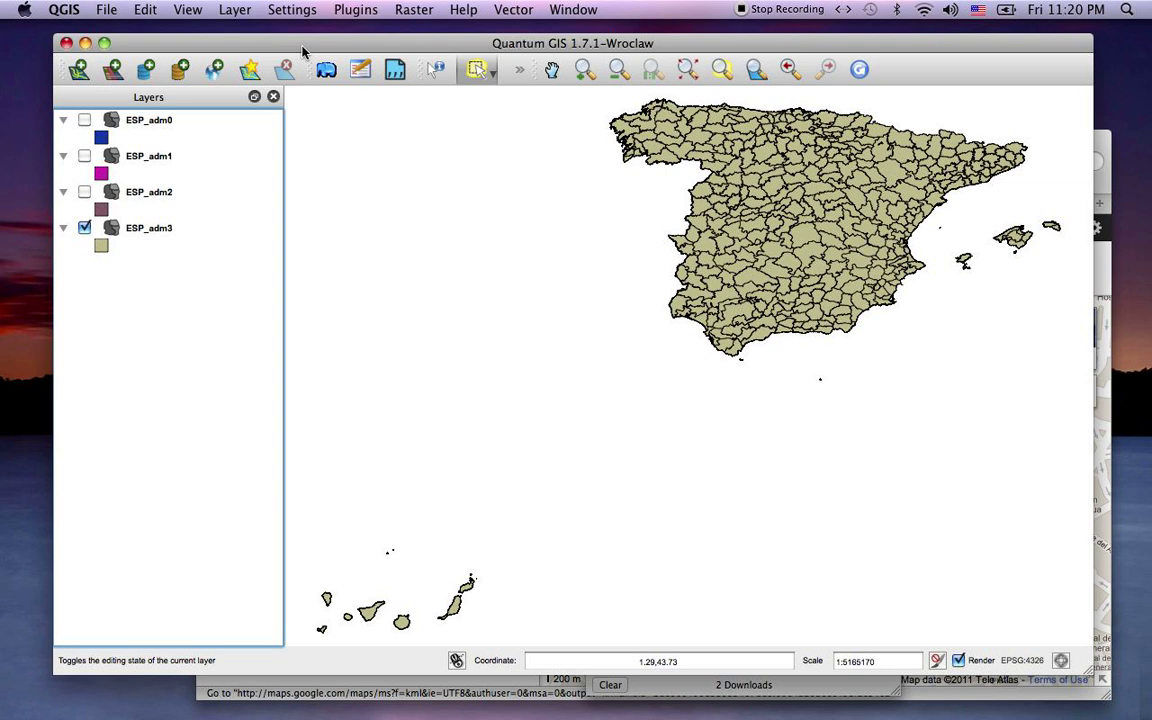
pyautogui.click(80, 70)
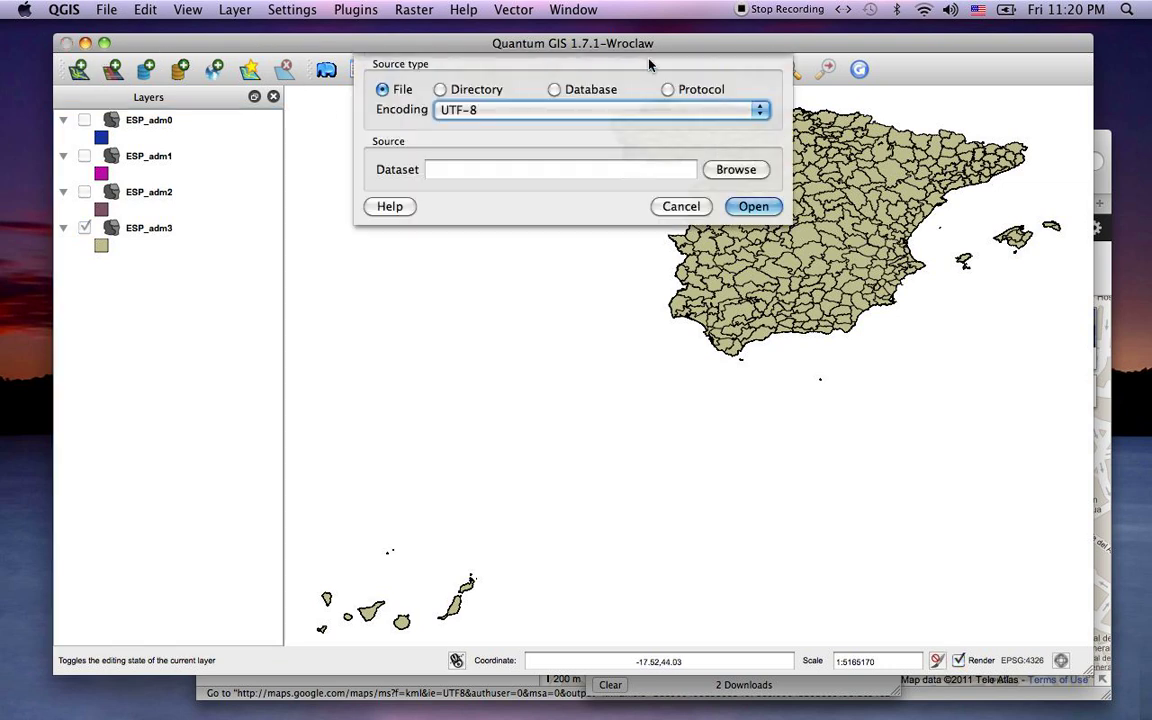
pyautogui.click(736, 169)
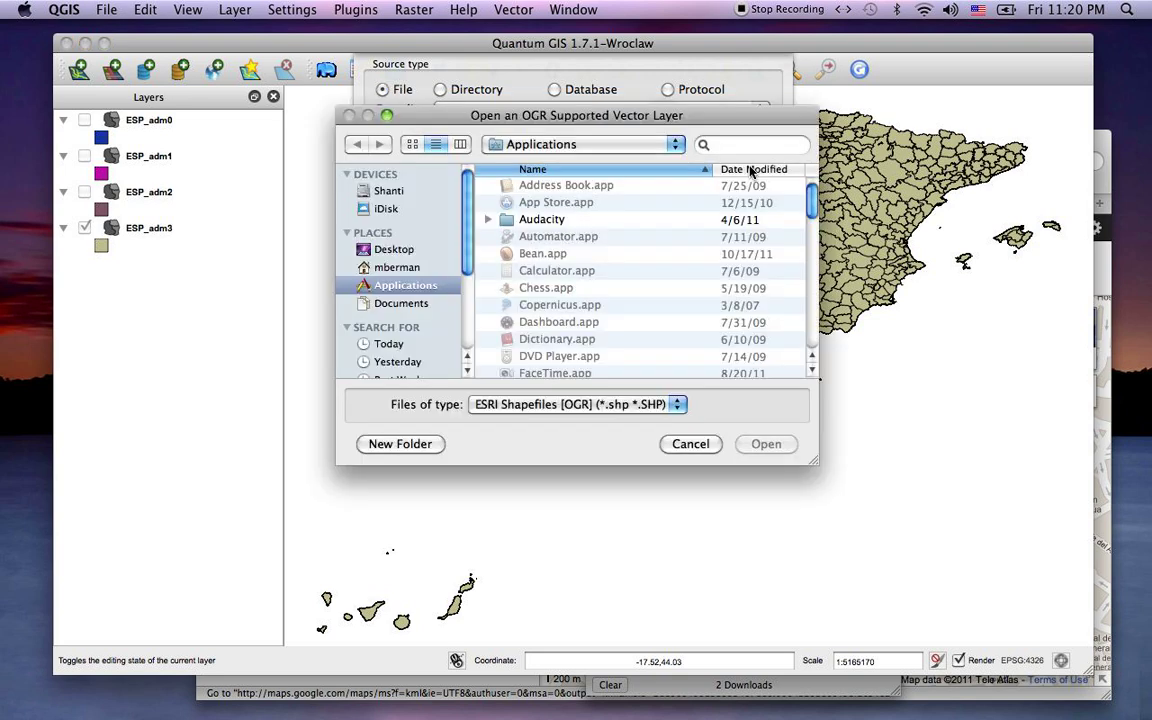
pyautogui.click(385, 268)
pyautogui.doubleClick(545, 322)
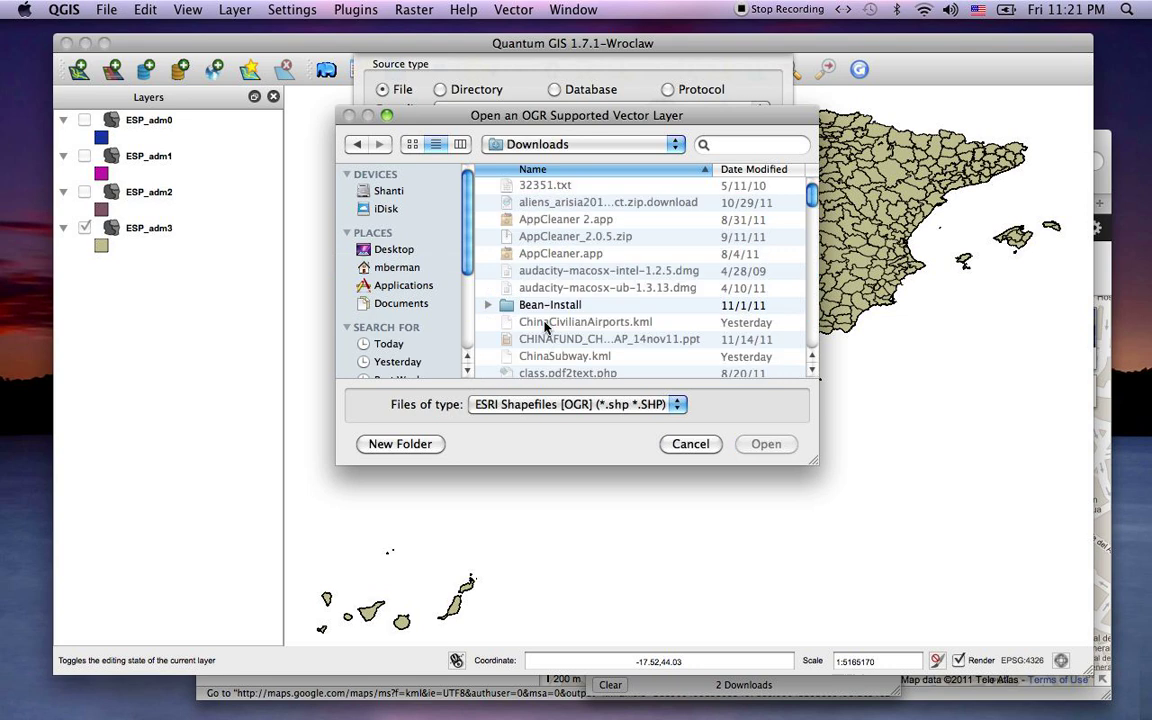
pyautogui.click(742, 172)
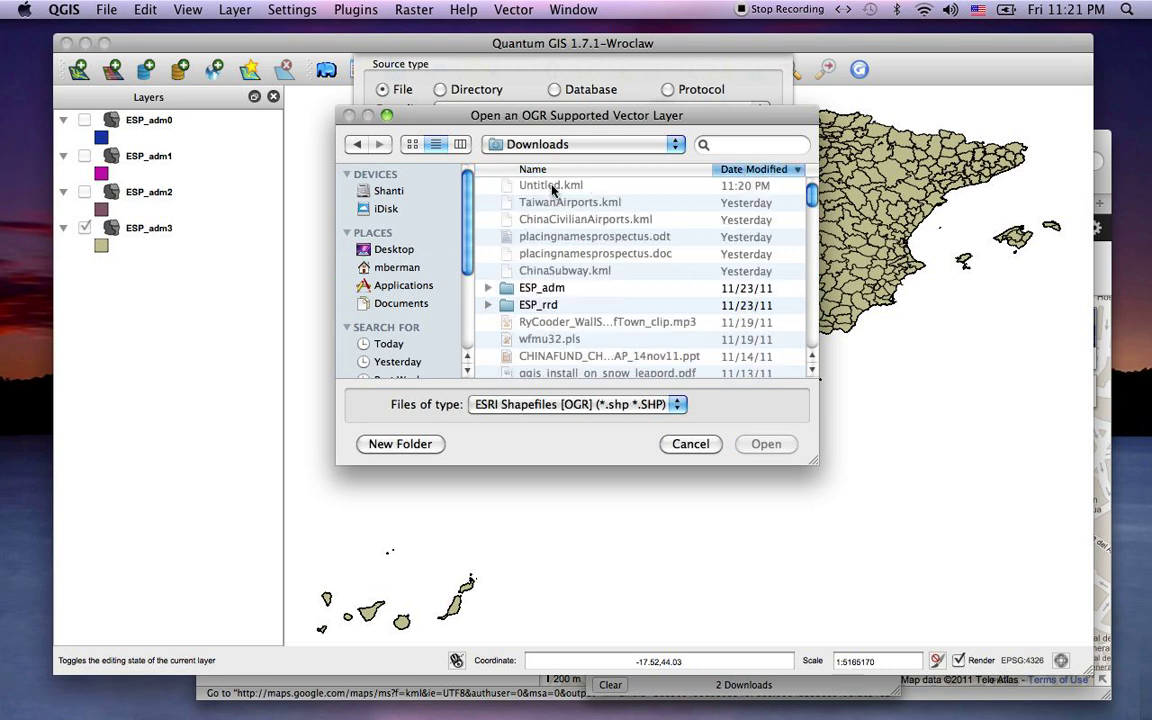
pyautogui.click(676, 405)
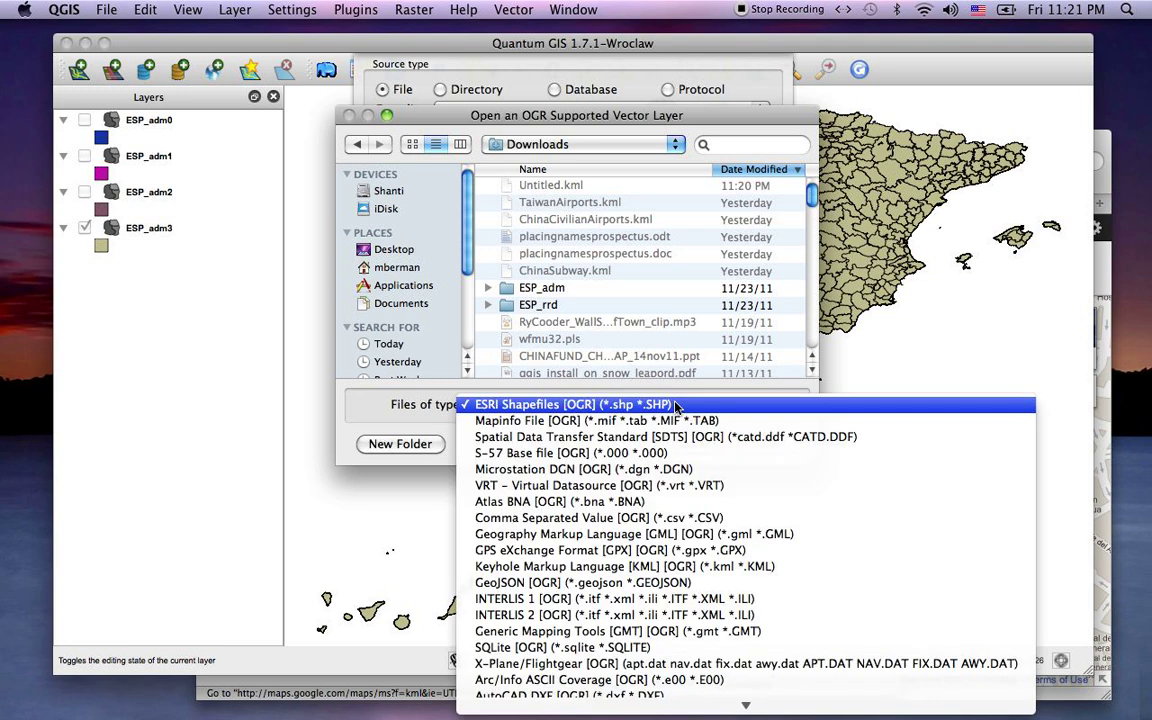
pyautogui.click(555, 568)
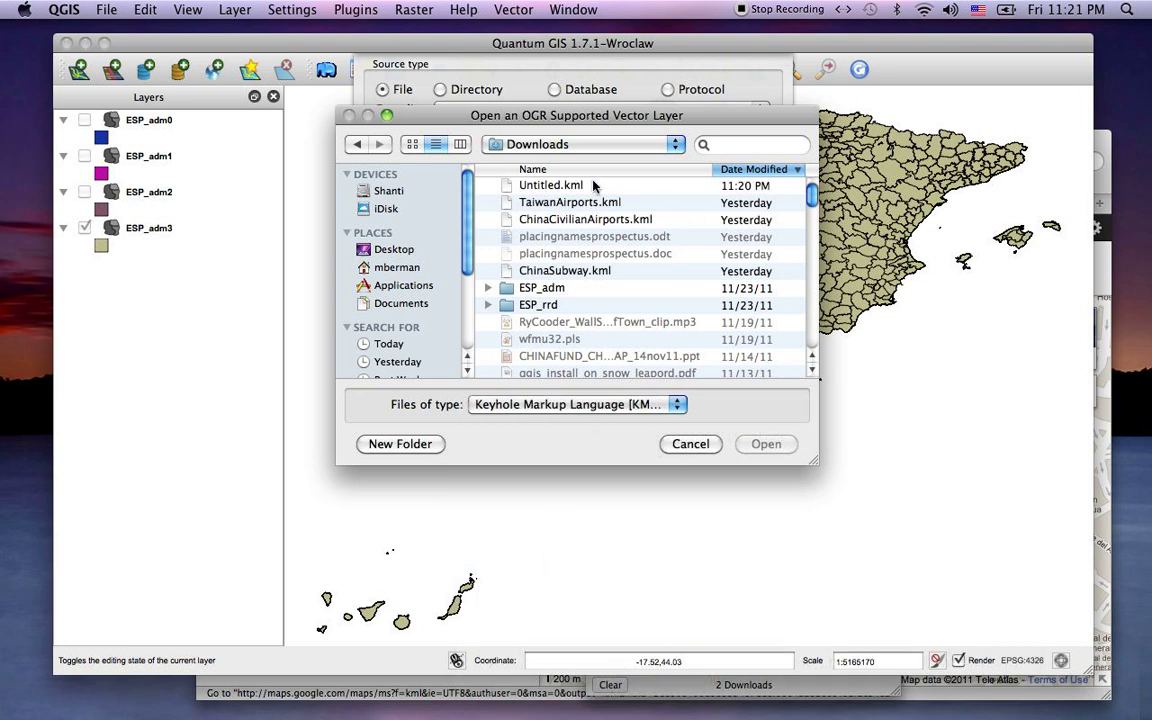
pyautogui.click(588, 186)
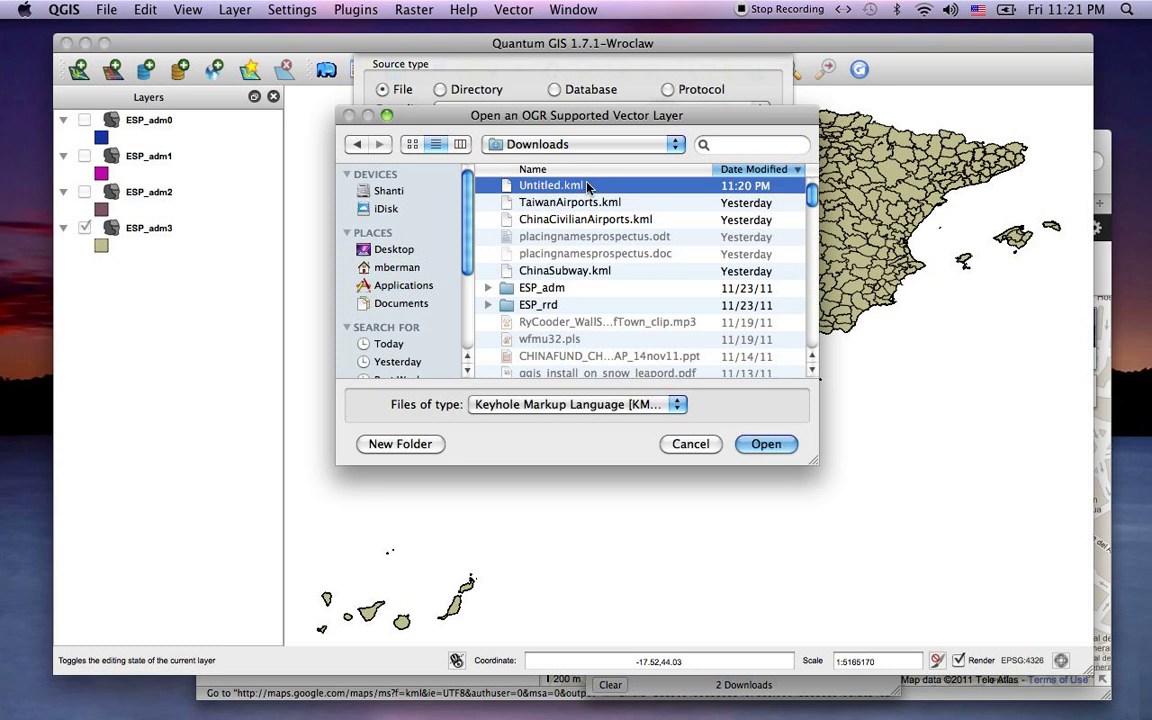
pyautogui.click(766, 444)
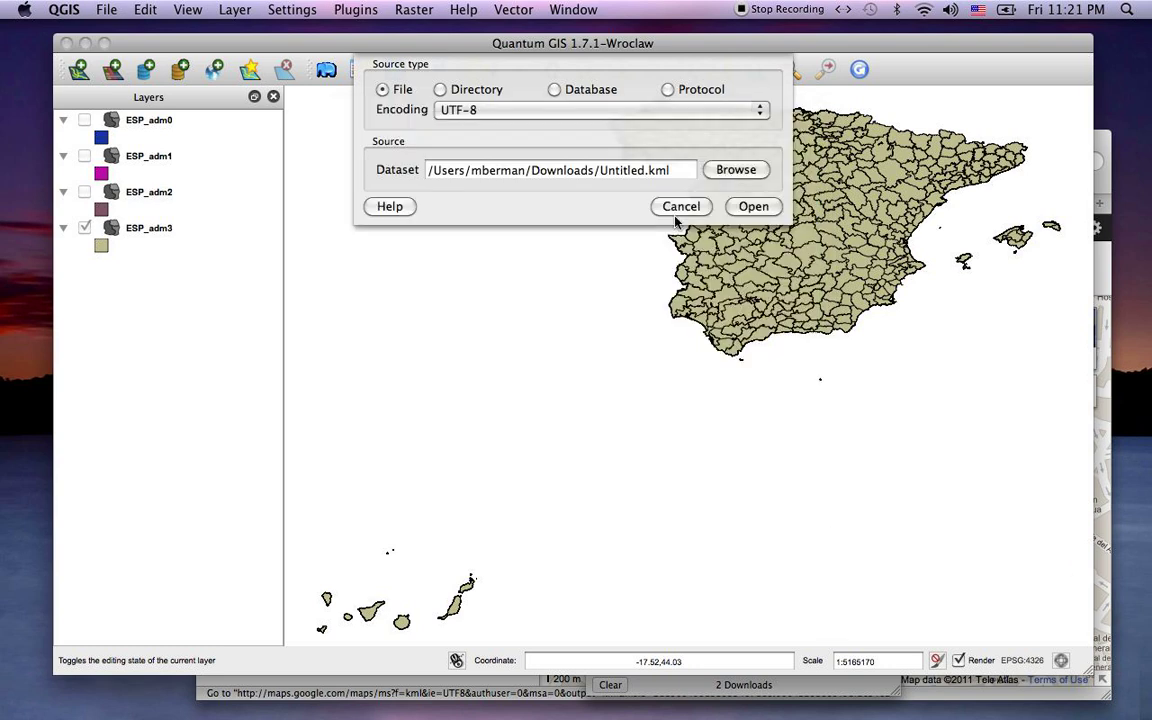
pyautogui.click(755, 208)
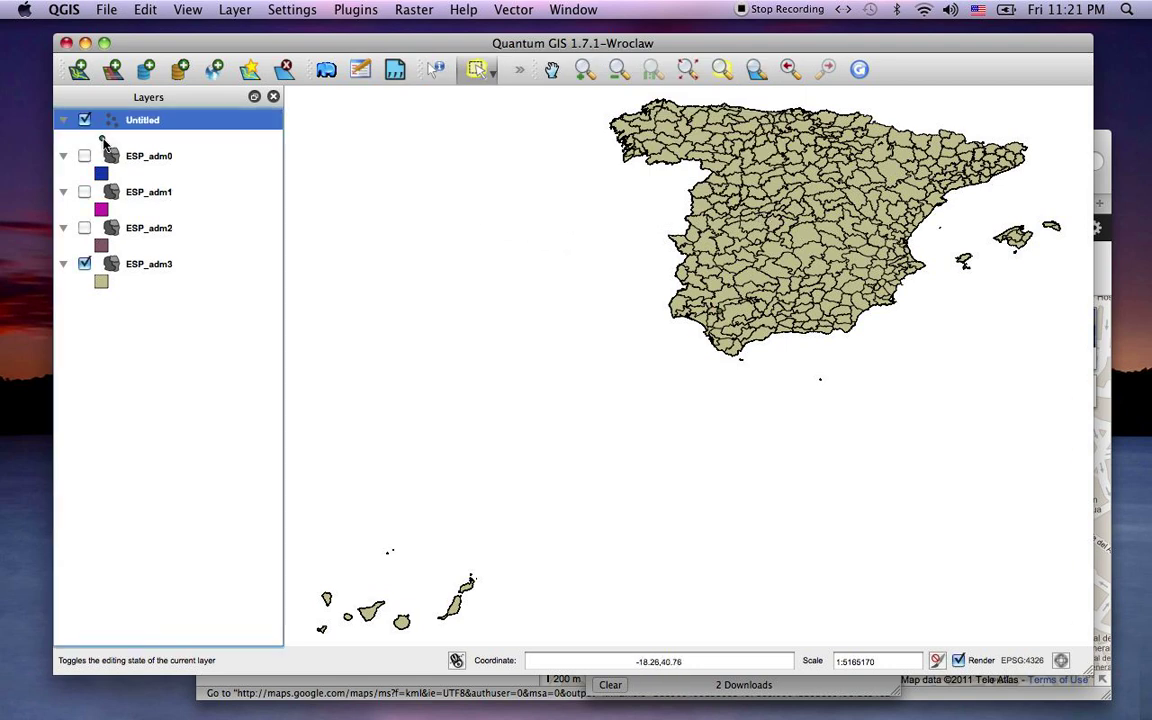
# Zoom to the Untitled layer's extent, then zoom out five times until ESP_adm3 boundaries show
pyautogui.rightClick(177, 121)
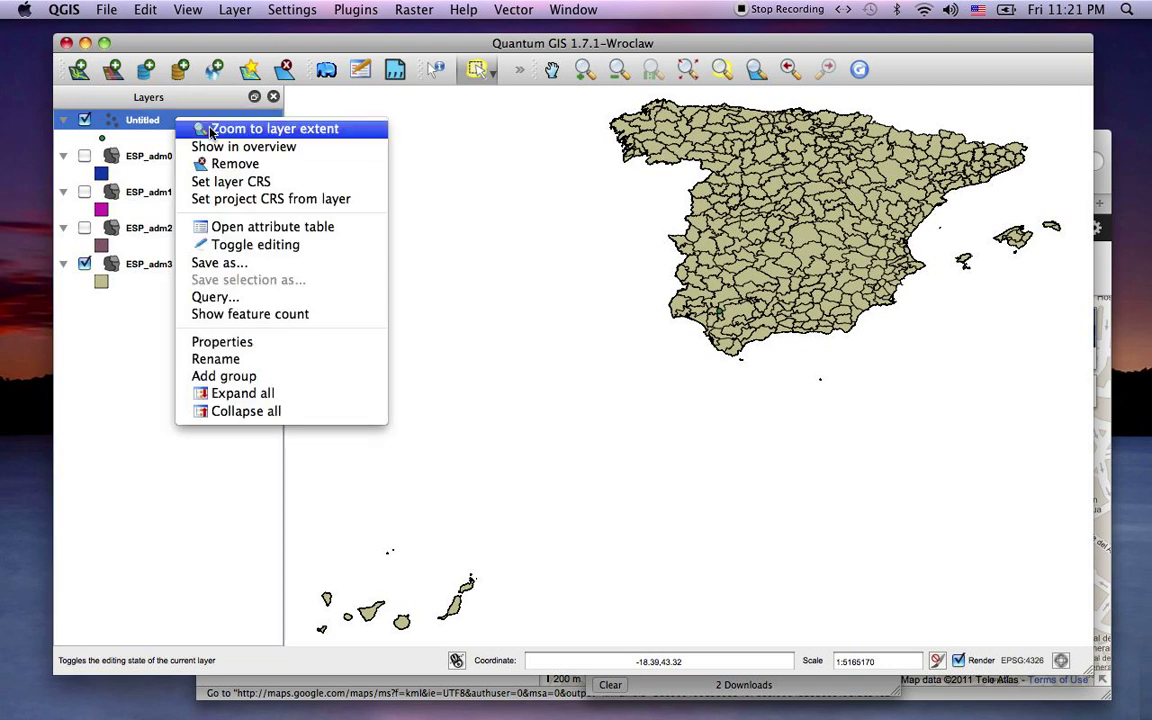
pyautogui.click(210, 130)
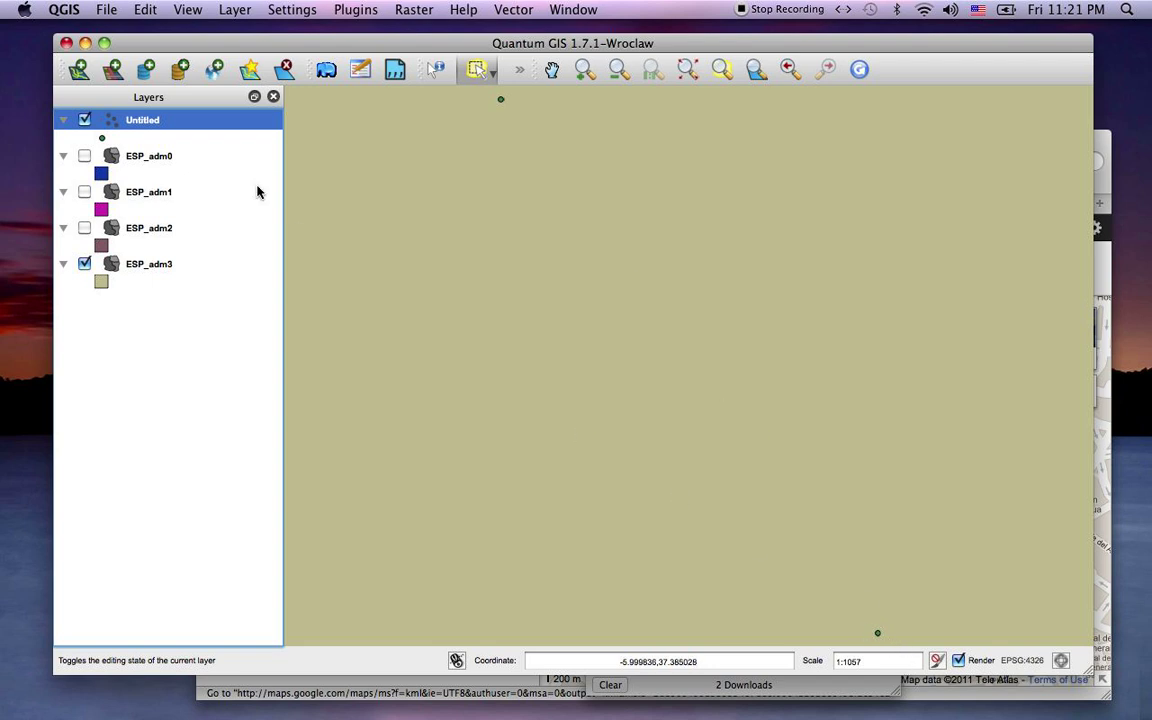
pyautogui.click(619, 69)
pyautogui.click(630, 337)
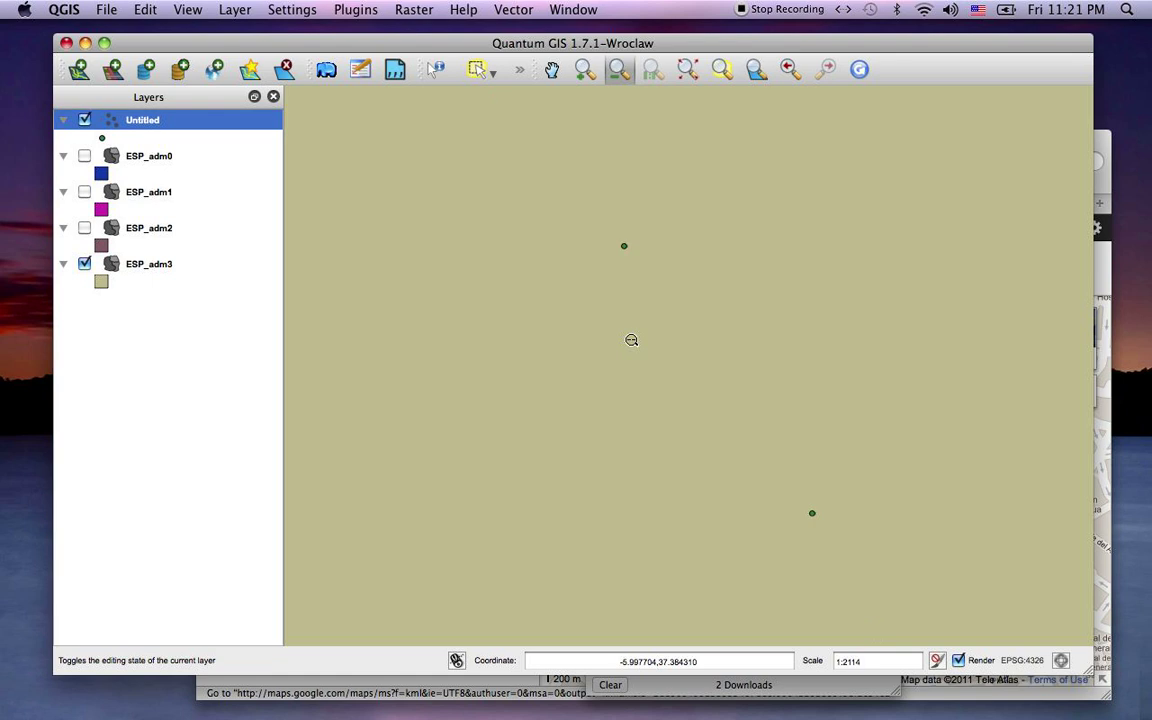
pyautogui.click(631, 340)
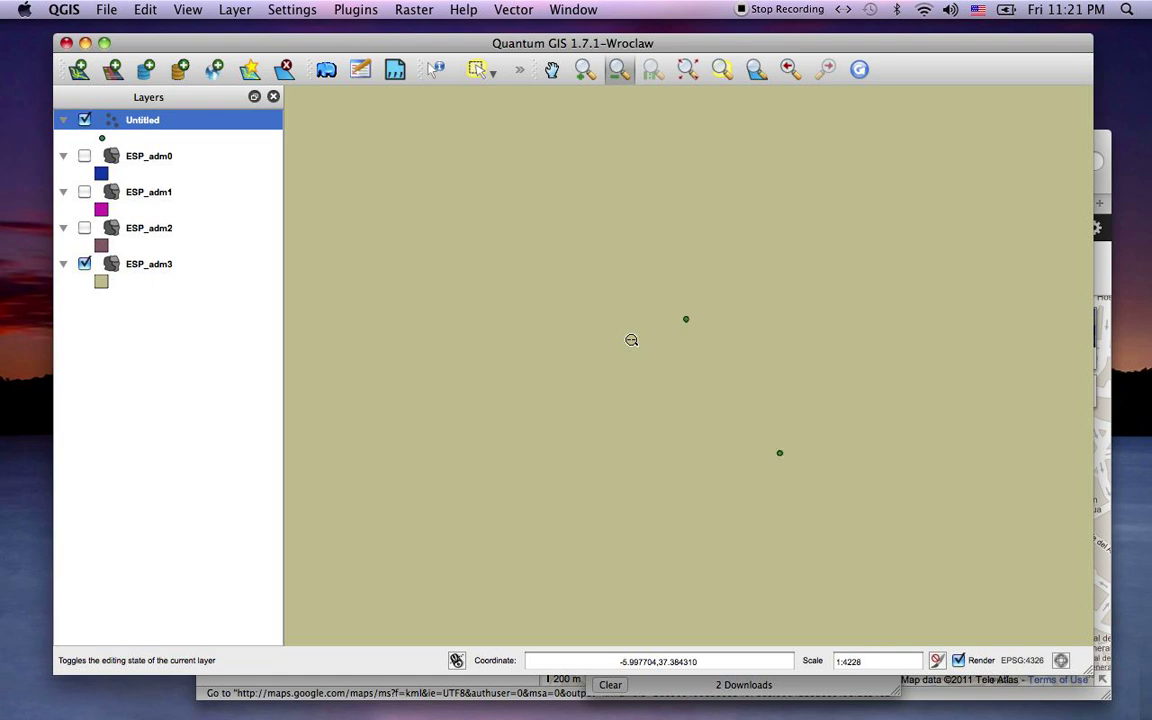
pyautogui.click(689, 378)
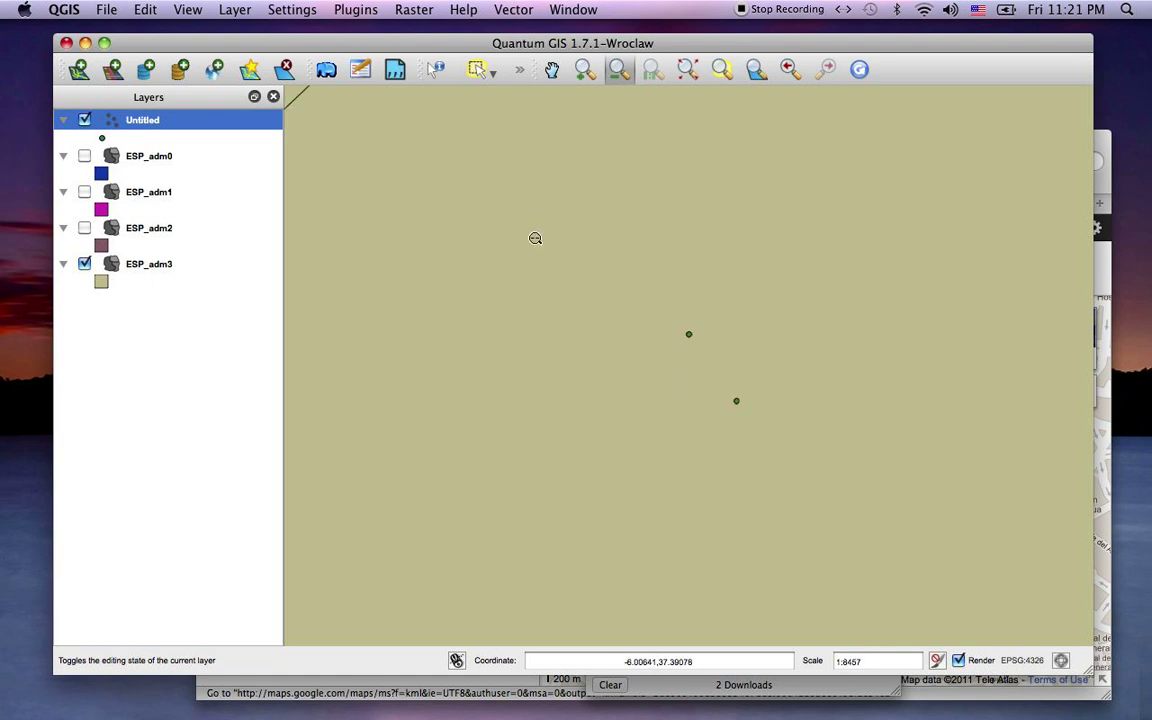
pyautogui.click(650, 397)
pyautogui.click(649, 398)
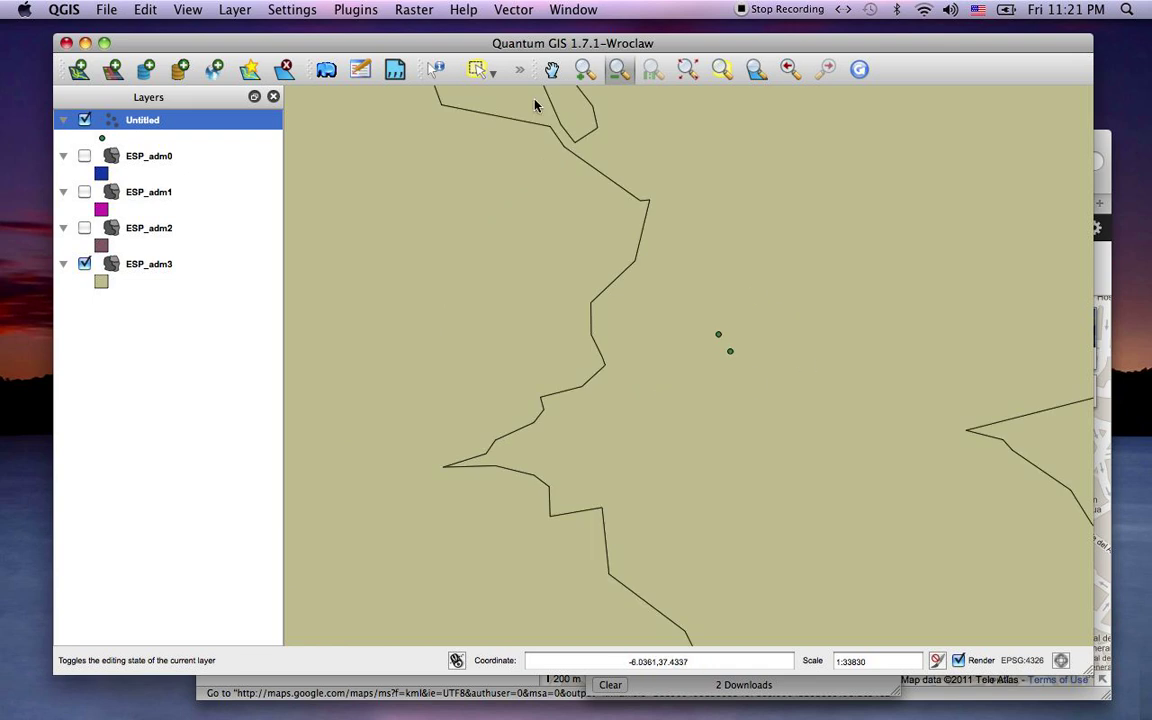
pyautogui.click(480, 69)
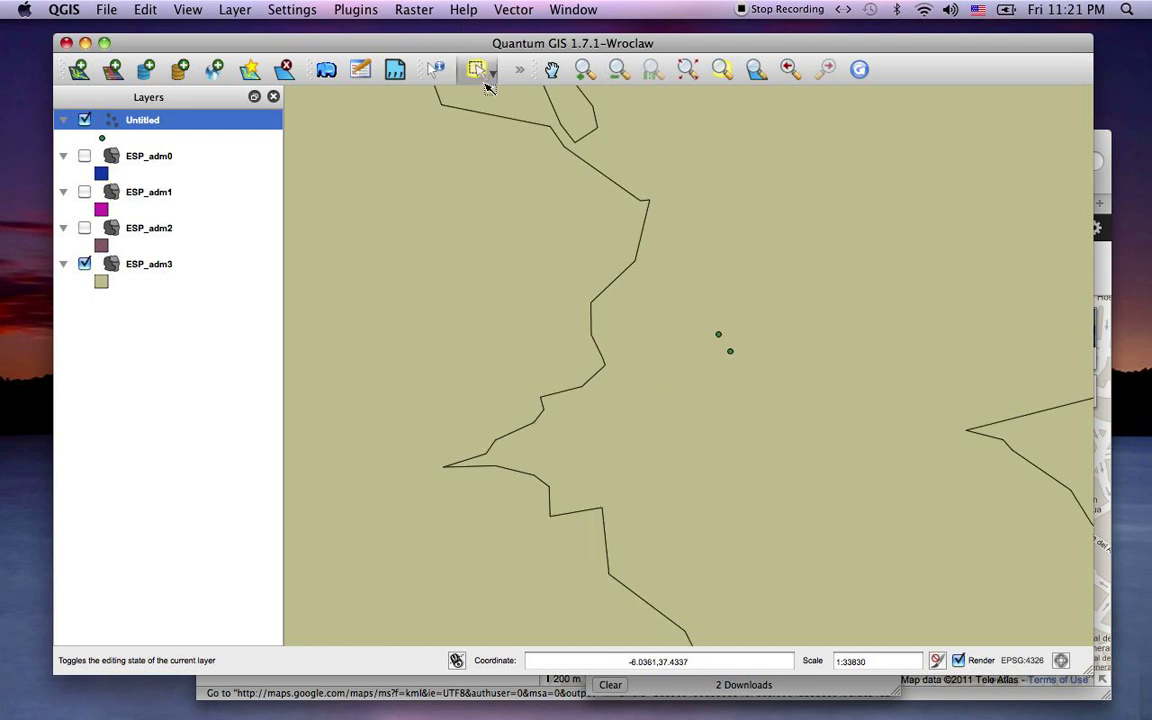
# Select the ESP_adm3 polygon under both points and check its attribute row reads Sevilla, Andaluca
pyautogui.click(141, 265)
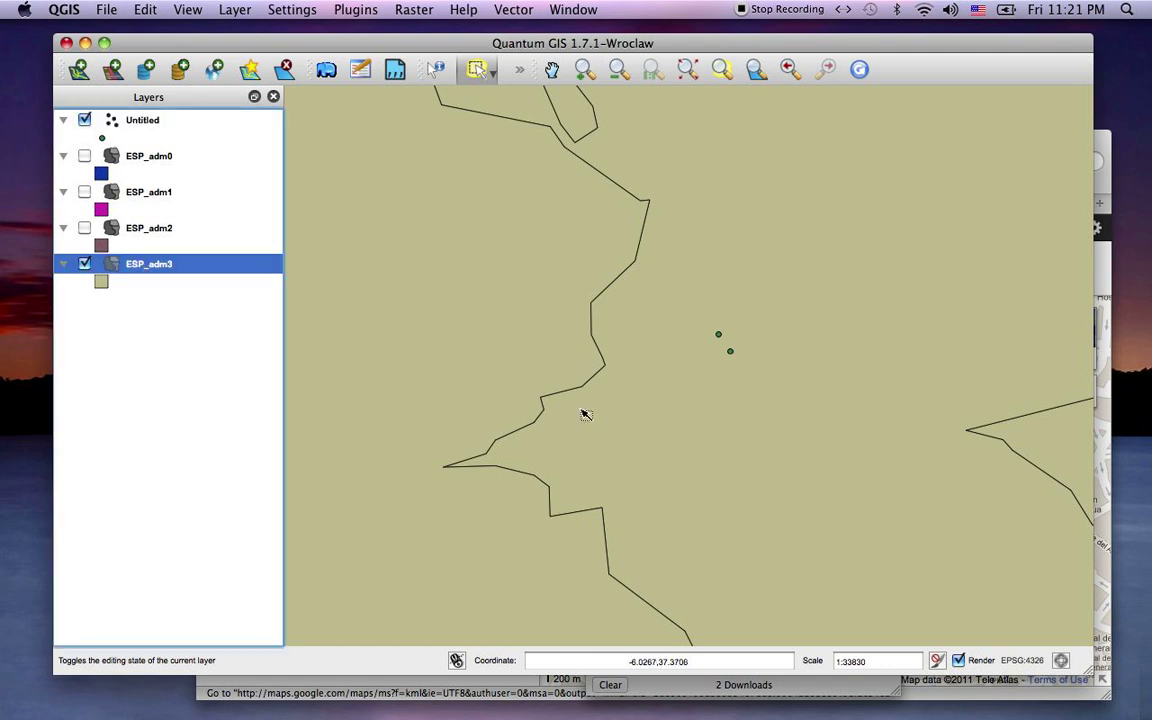
pyautogui.click(744, 478)
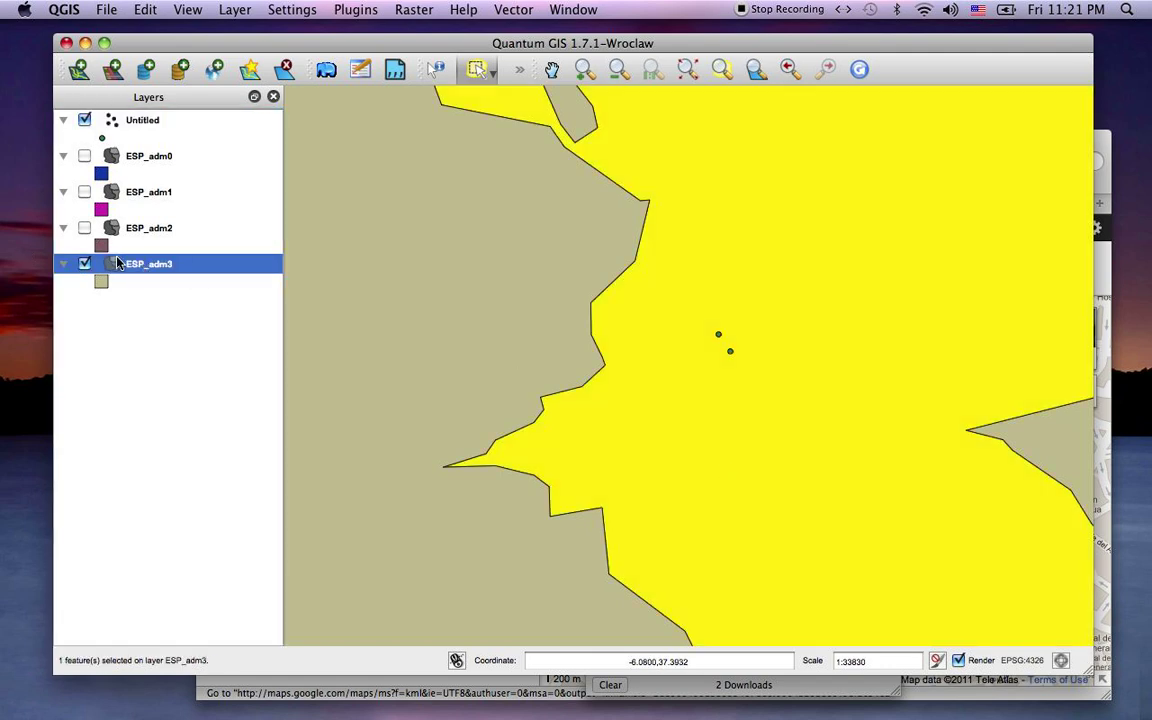
pyautogui.rightClick(148, 266)
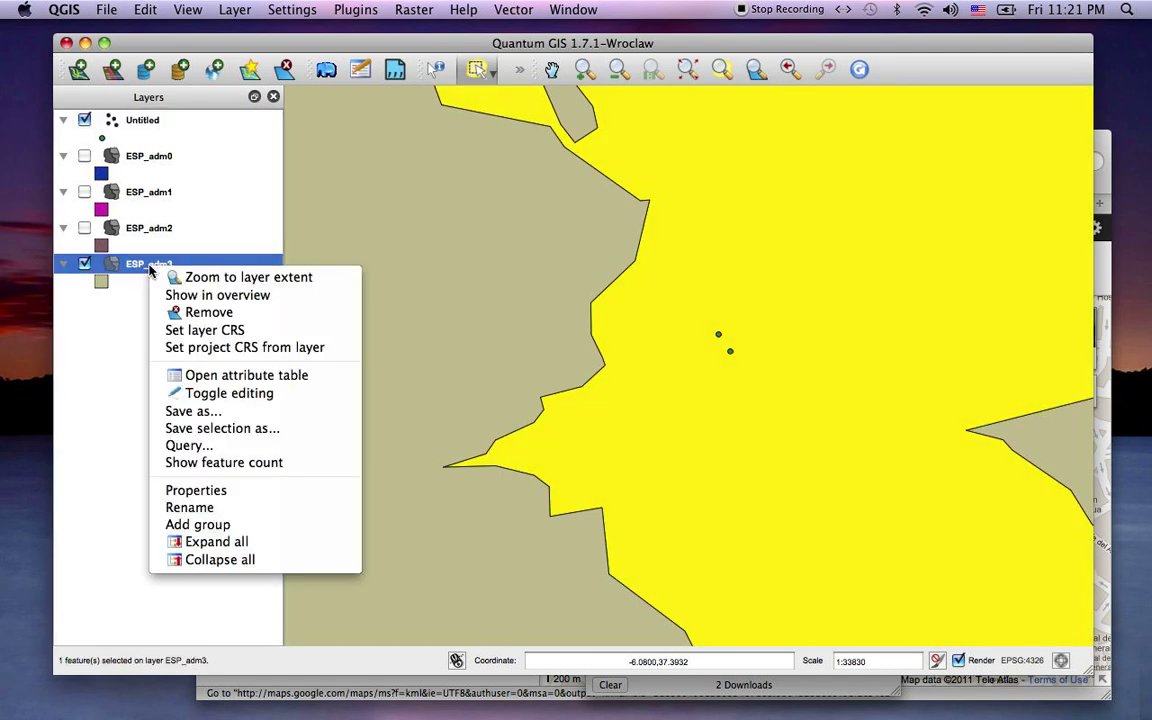
pyautogui.click(220, 375)
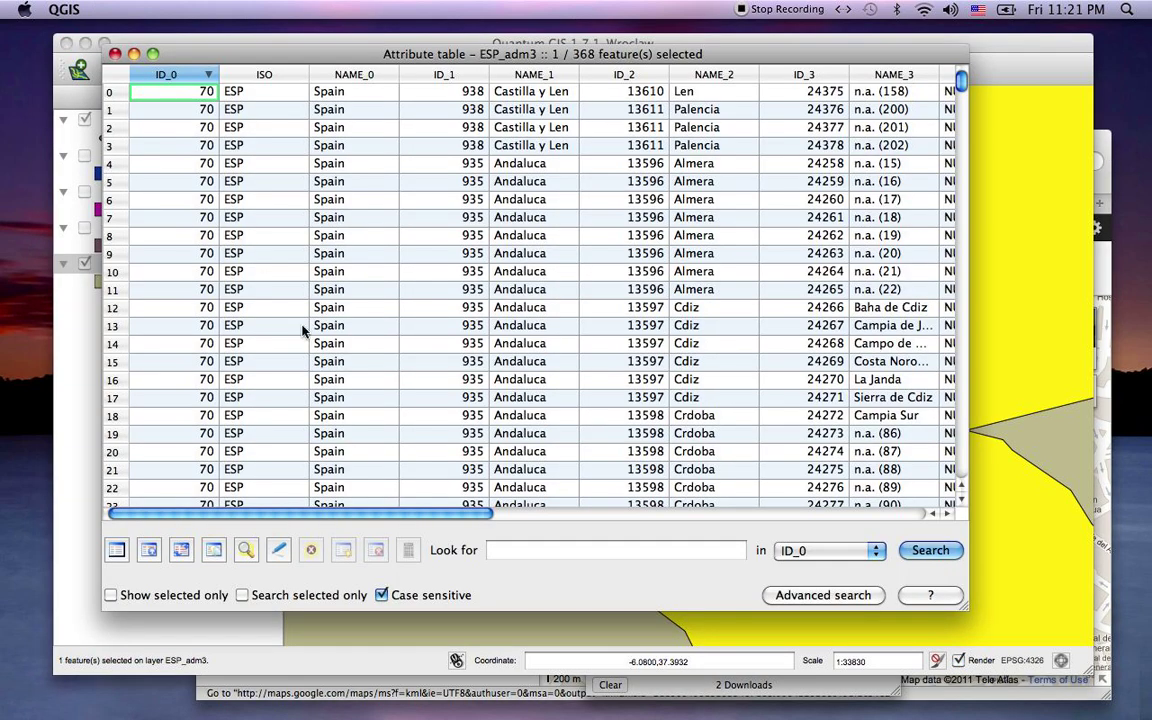
pyautogui.click(148, 549)
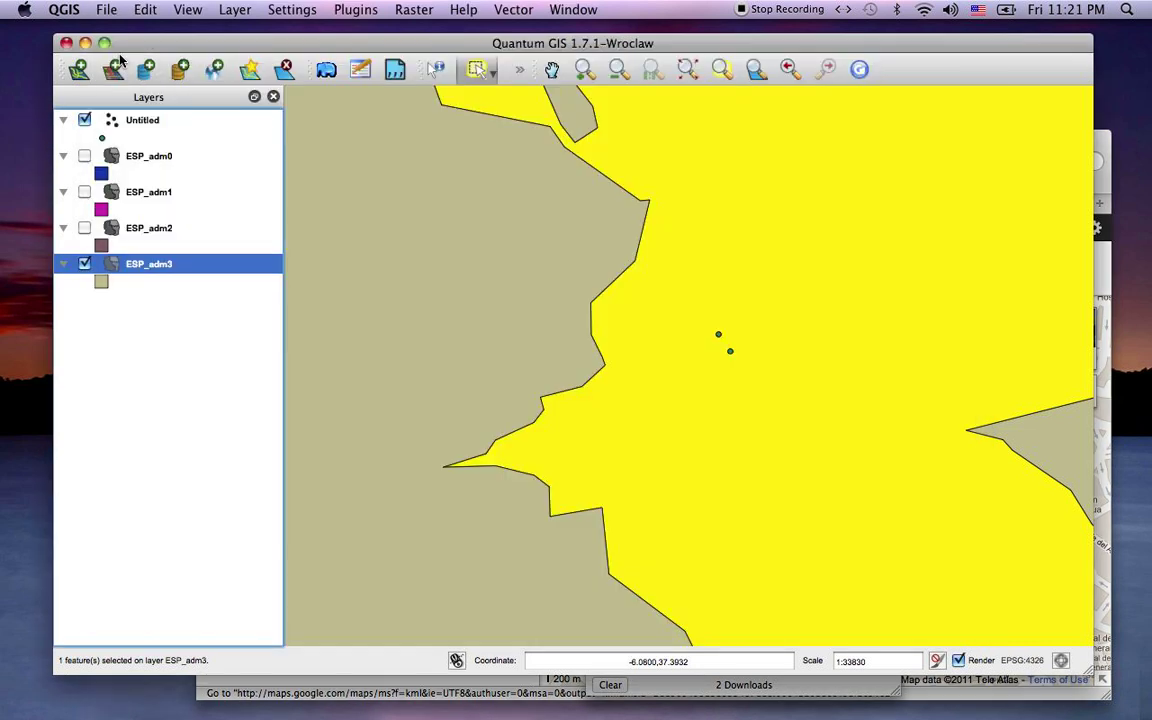
pyautogui.click(114, 53)
pyautogui.click(150, 122)
pyautogui.rightClick(150, 124)
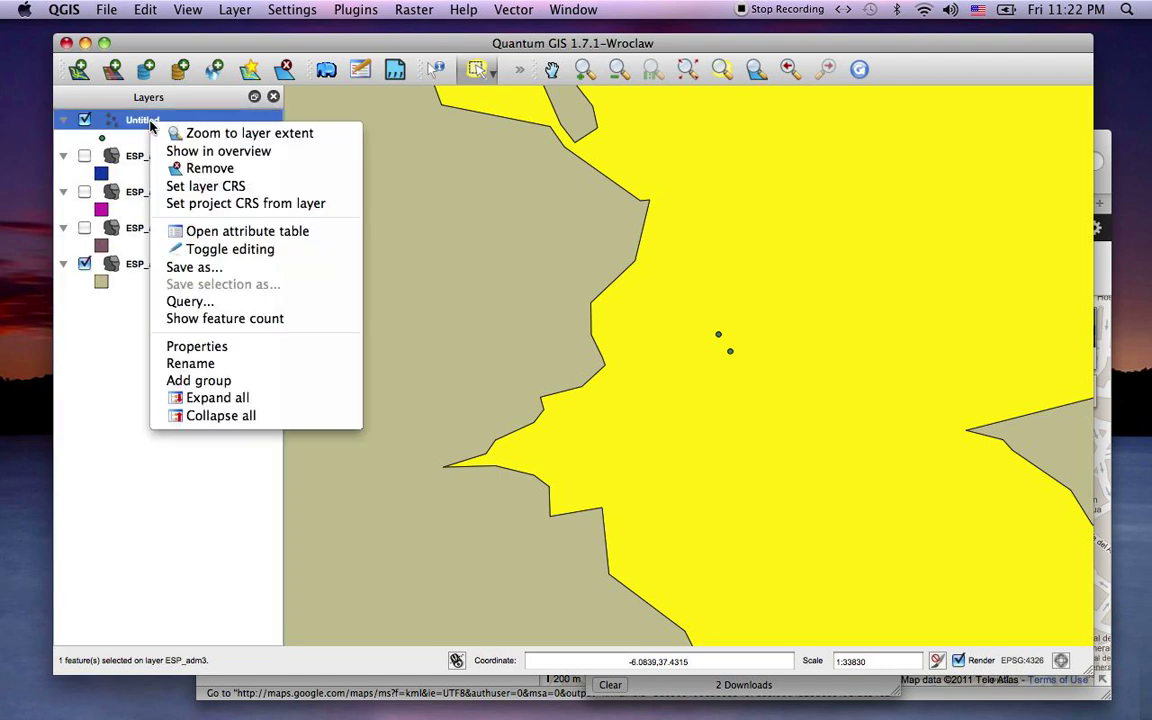
pyautogui.click(210, 233)
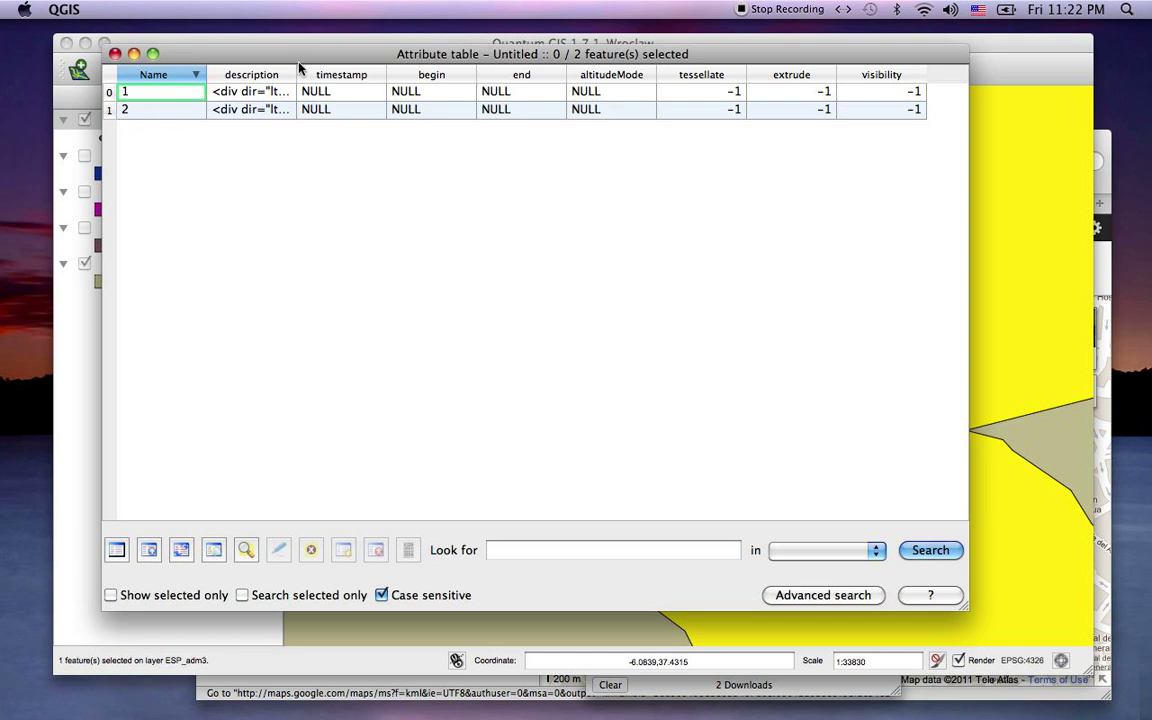
pyautogui.moveTo(298, 74); pyautogui.dragTo(525, 71)
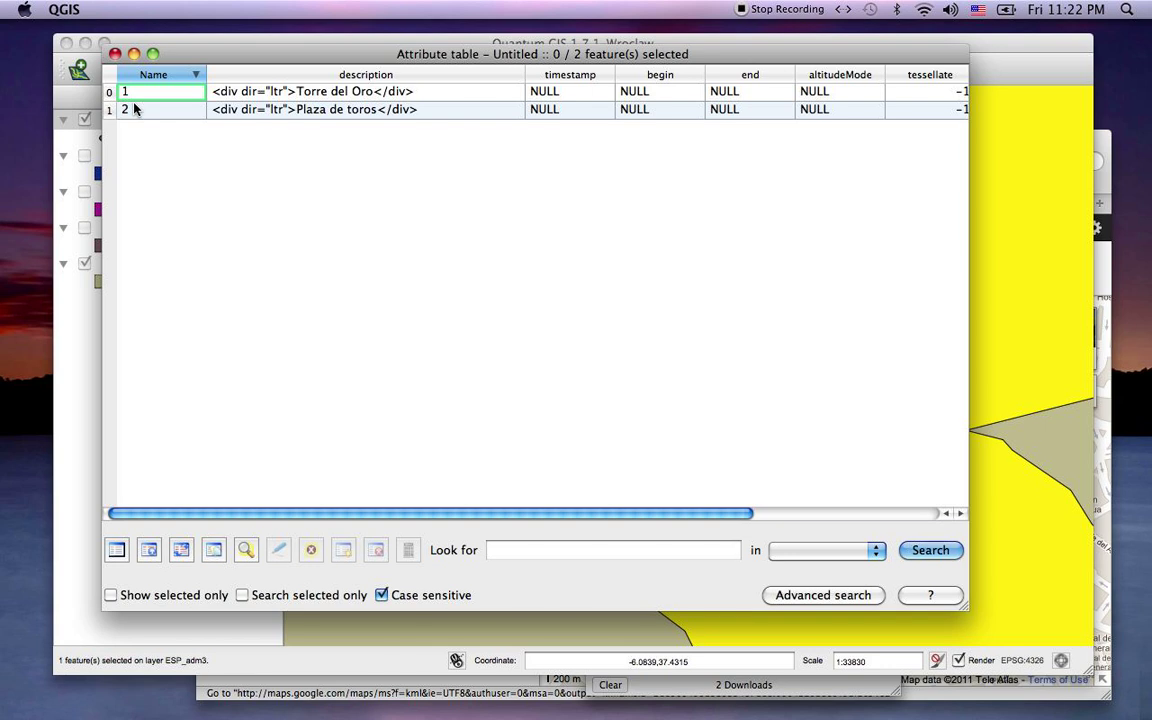
pyautogui.click(115, 54)
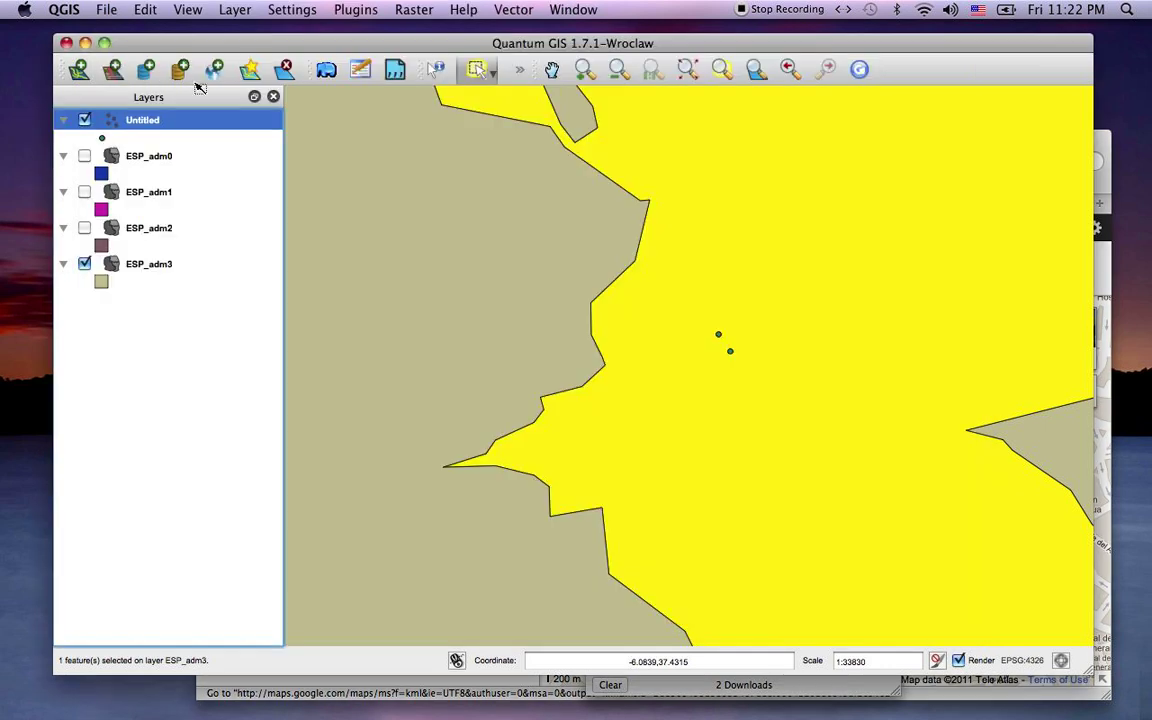